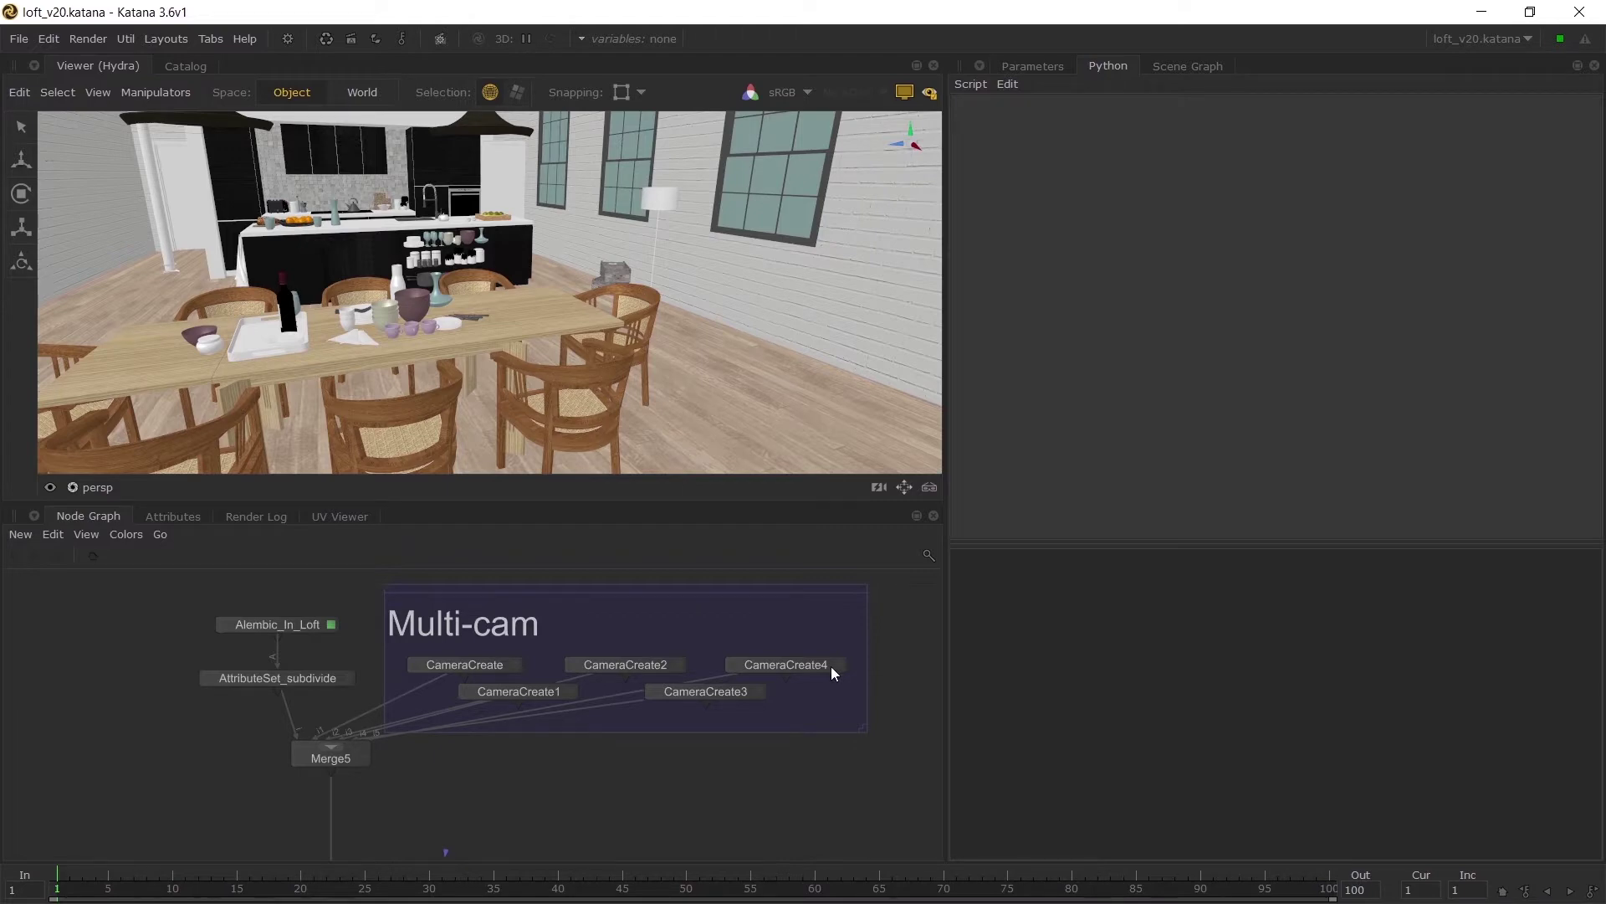
# Step: Select the first CameraCreate node inside the Multi-cam backdrop
pyautogui.click(494, 666)
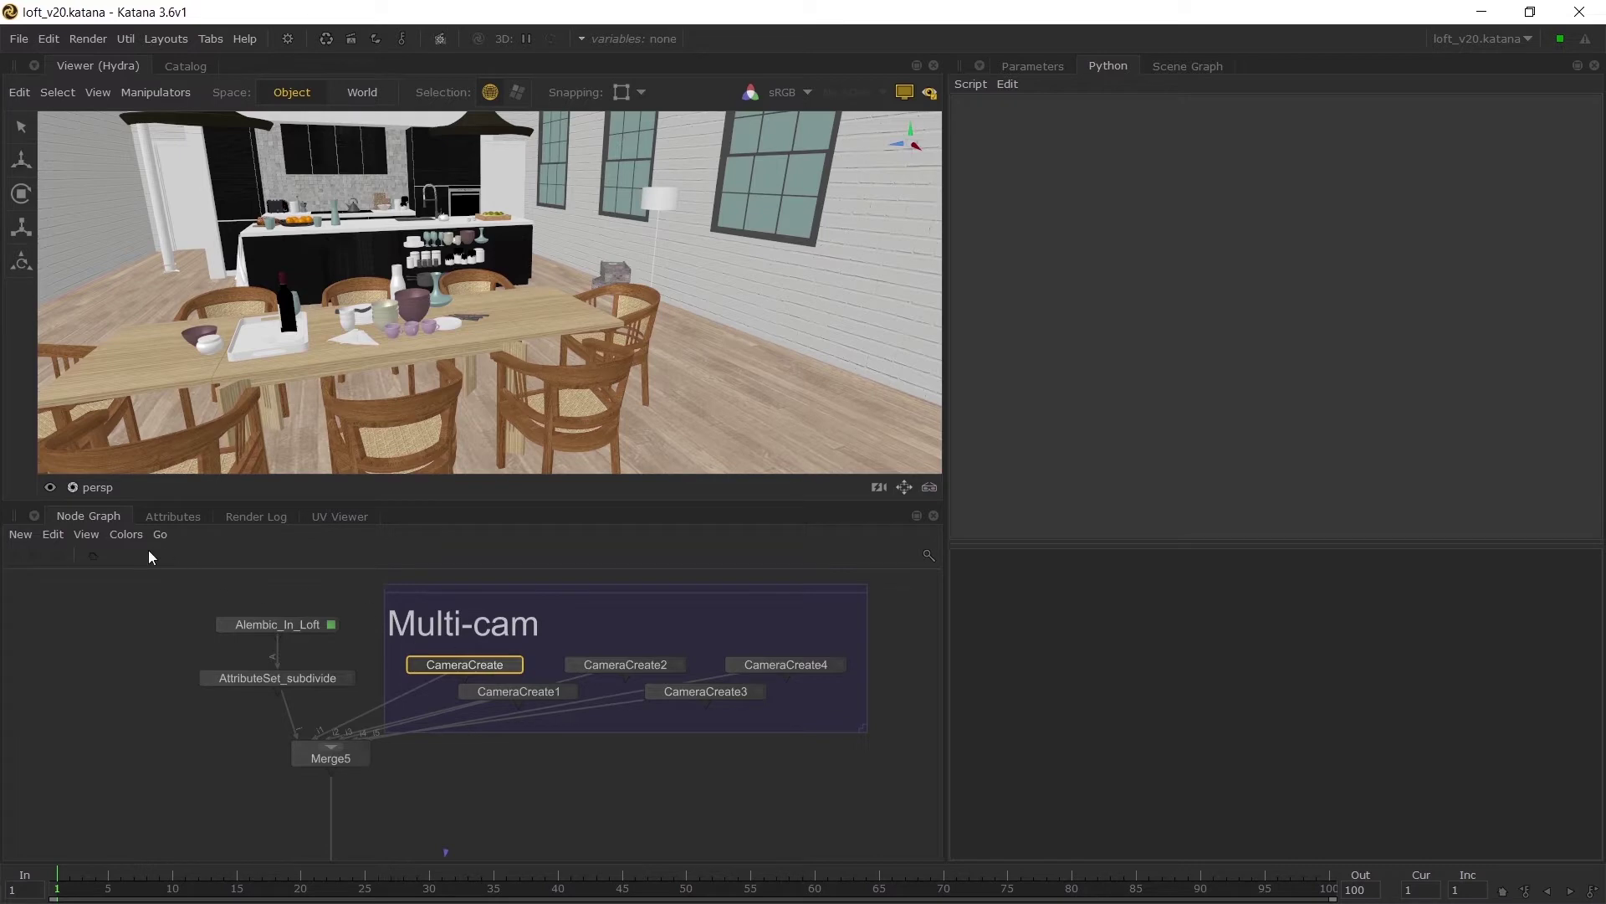
# Step: Colour the selected CameraCreate node Classic Red and clear the selection
pyautogui.click(133, 535)
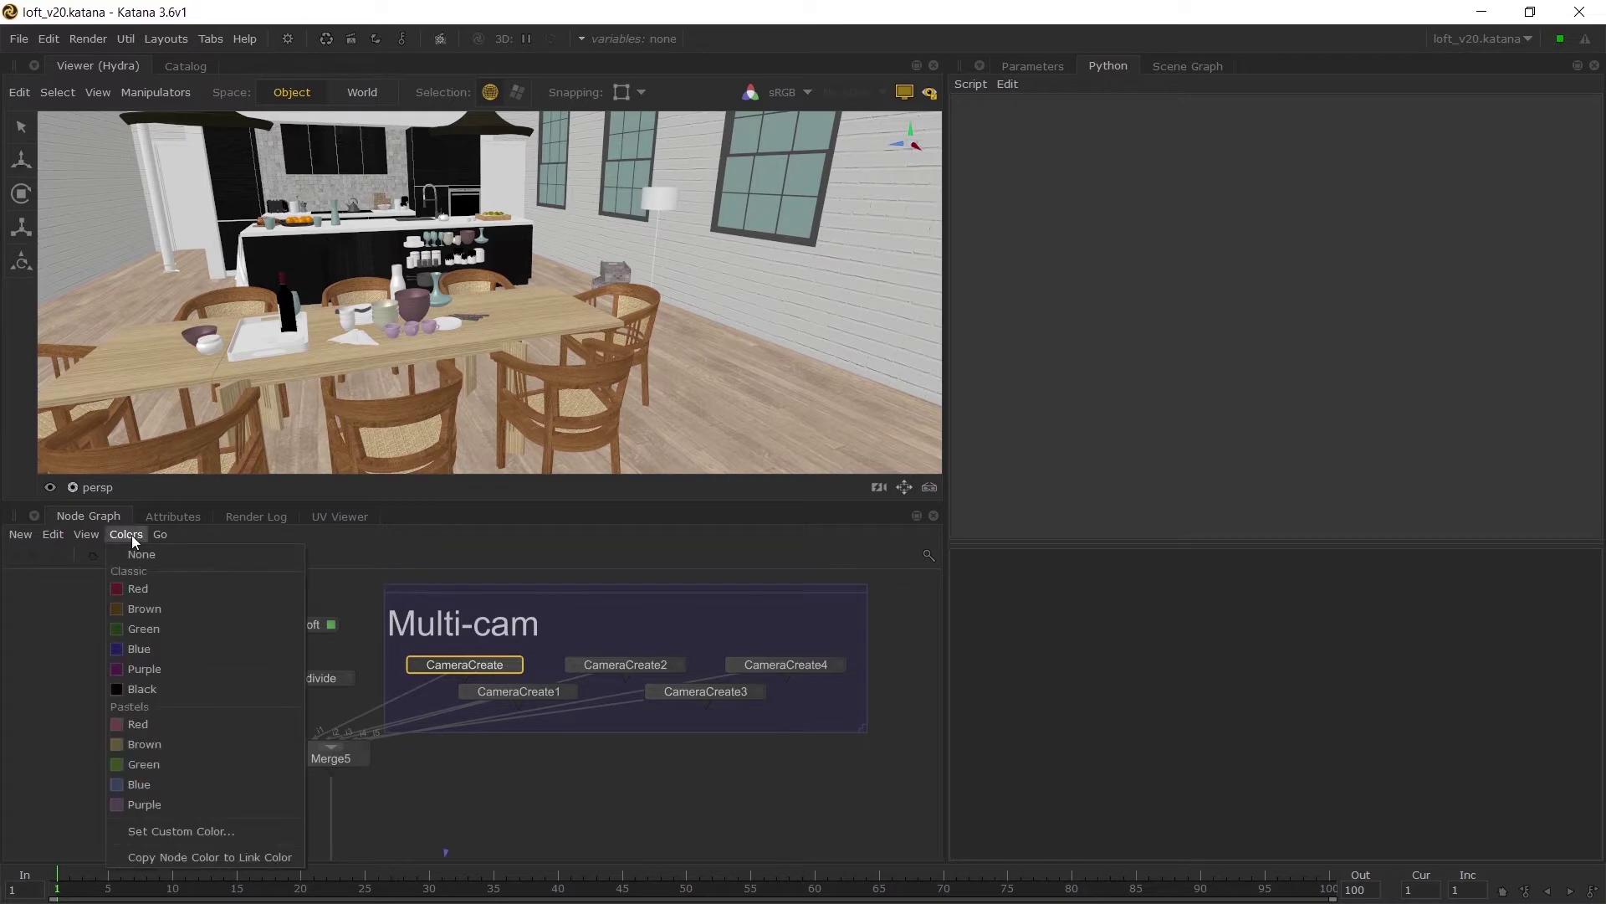
pyautogui.click(136, 590)
pyautogui.click(334, 595)
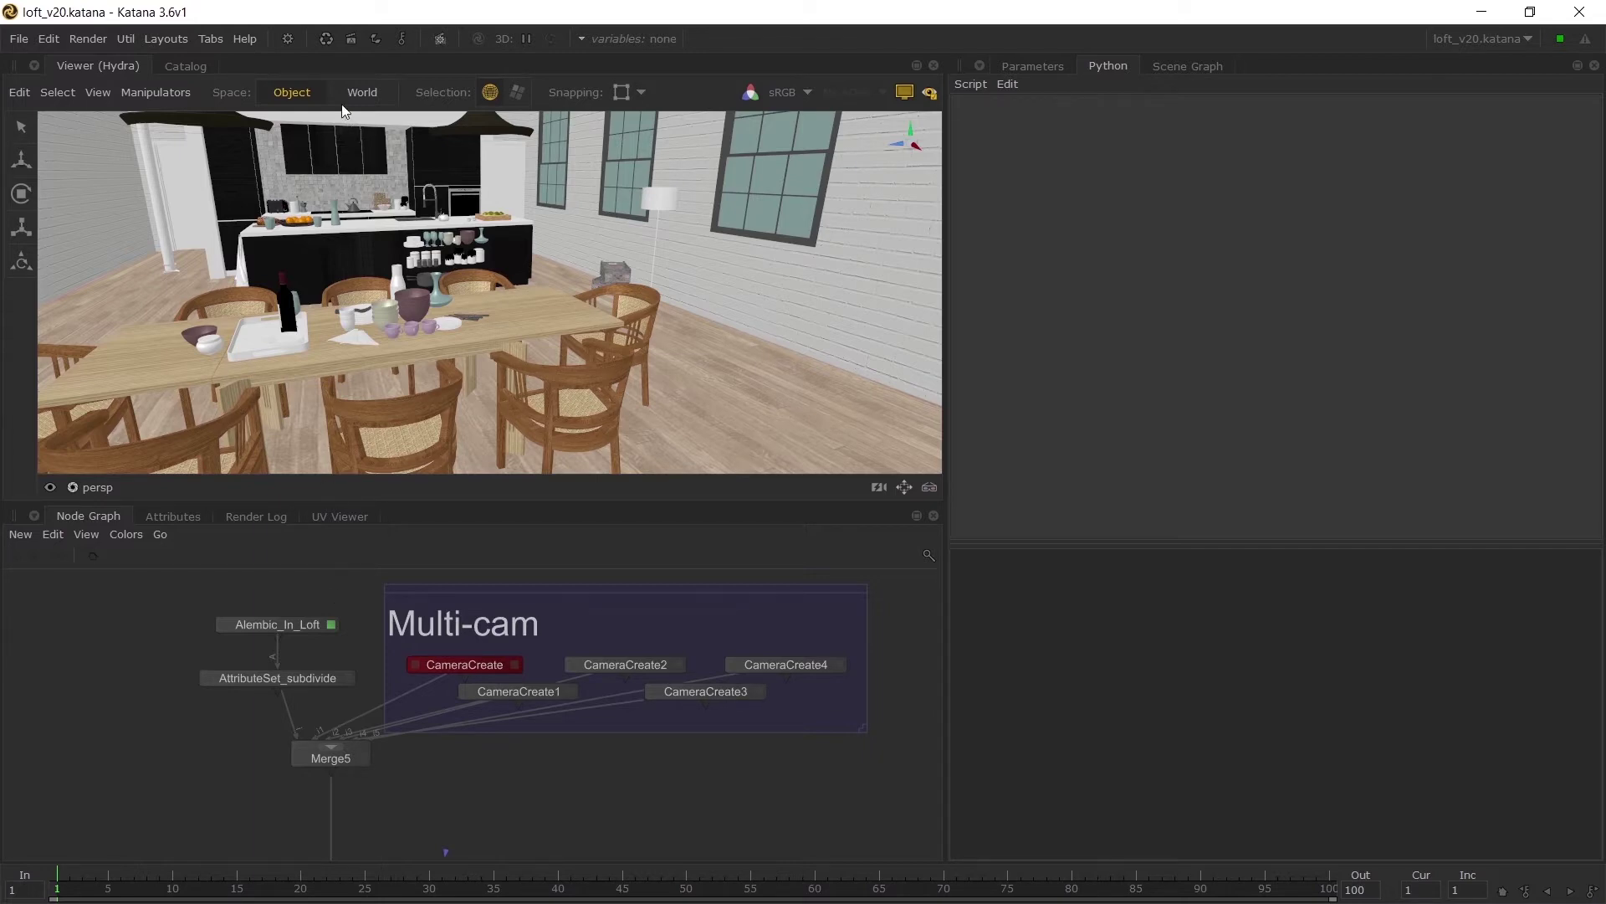
# Step: Create an ImageBackgroundColor node and place it below the Multi-cam backdrop
pyautogui.click(288, 39)
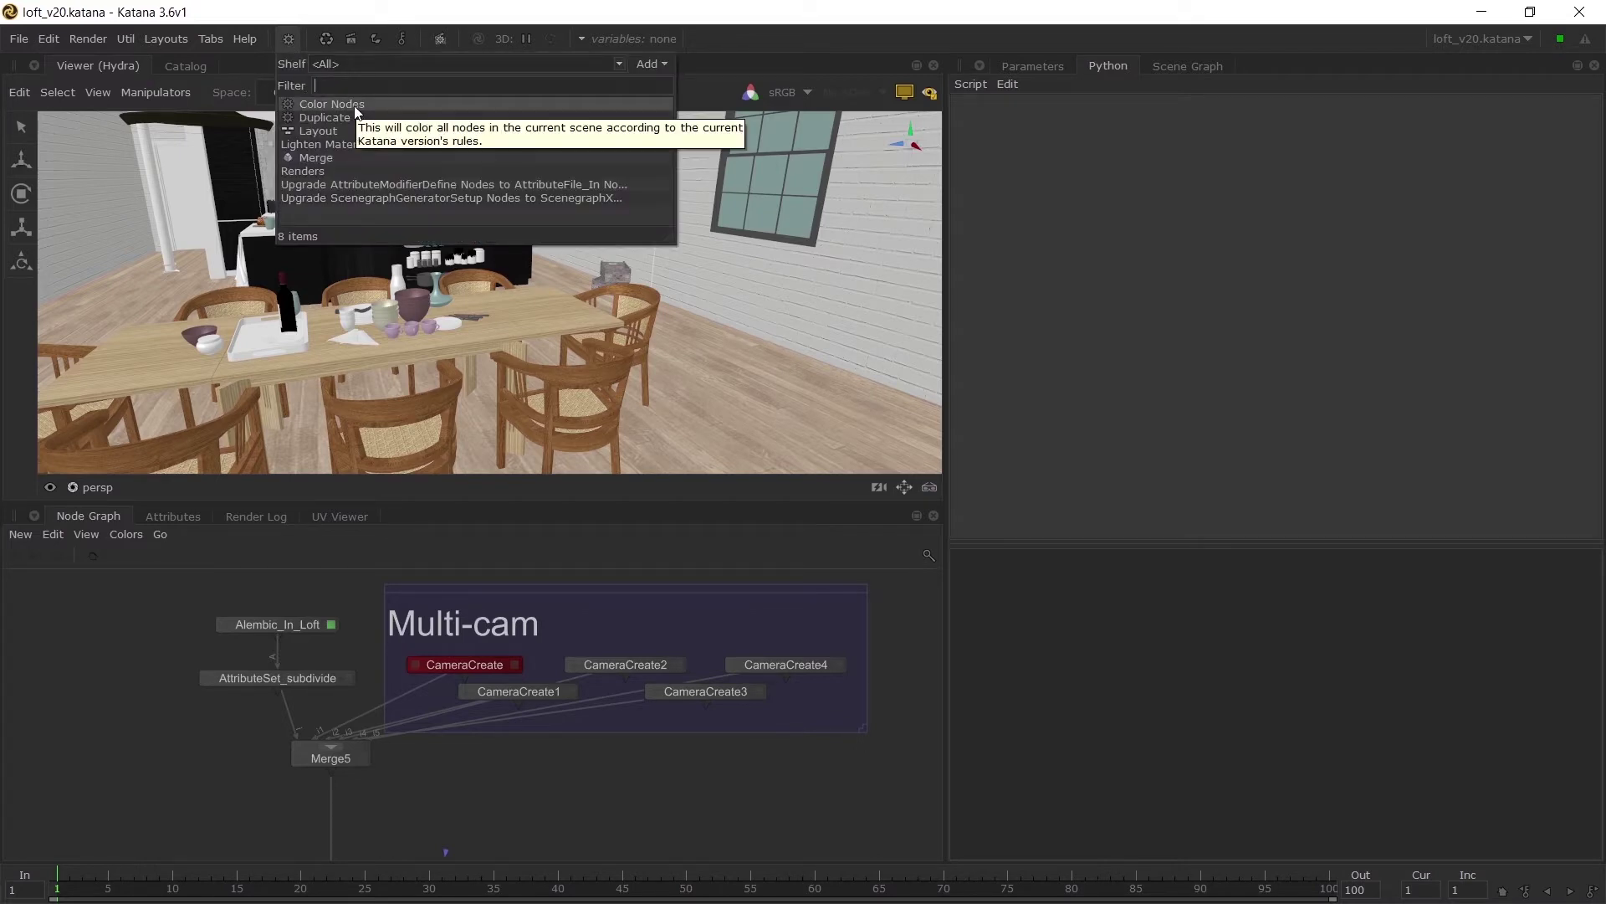
pyautogui.rightClick(523, 771)
pyautogui.moveTo(603, 572)
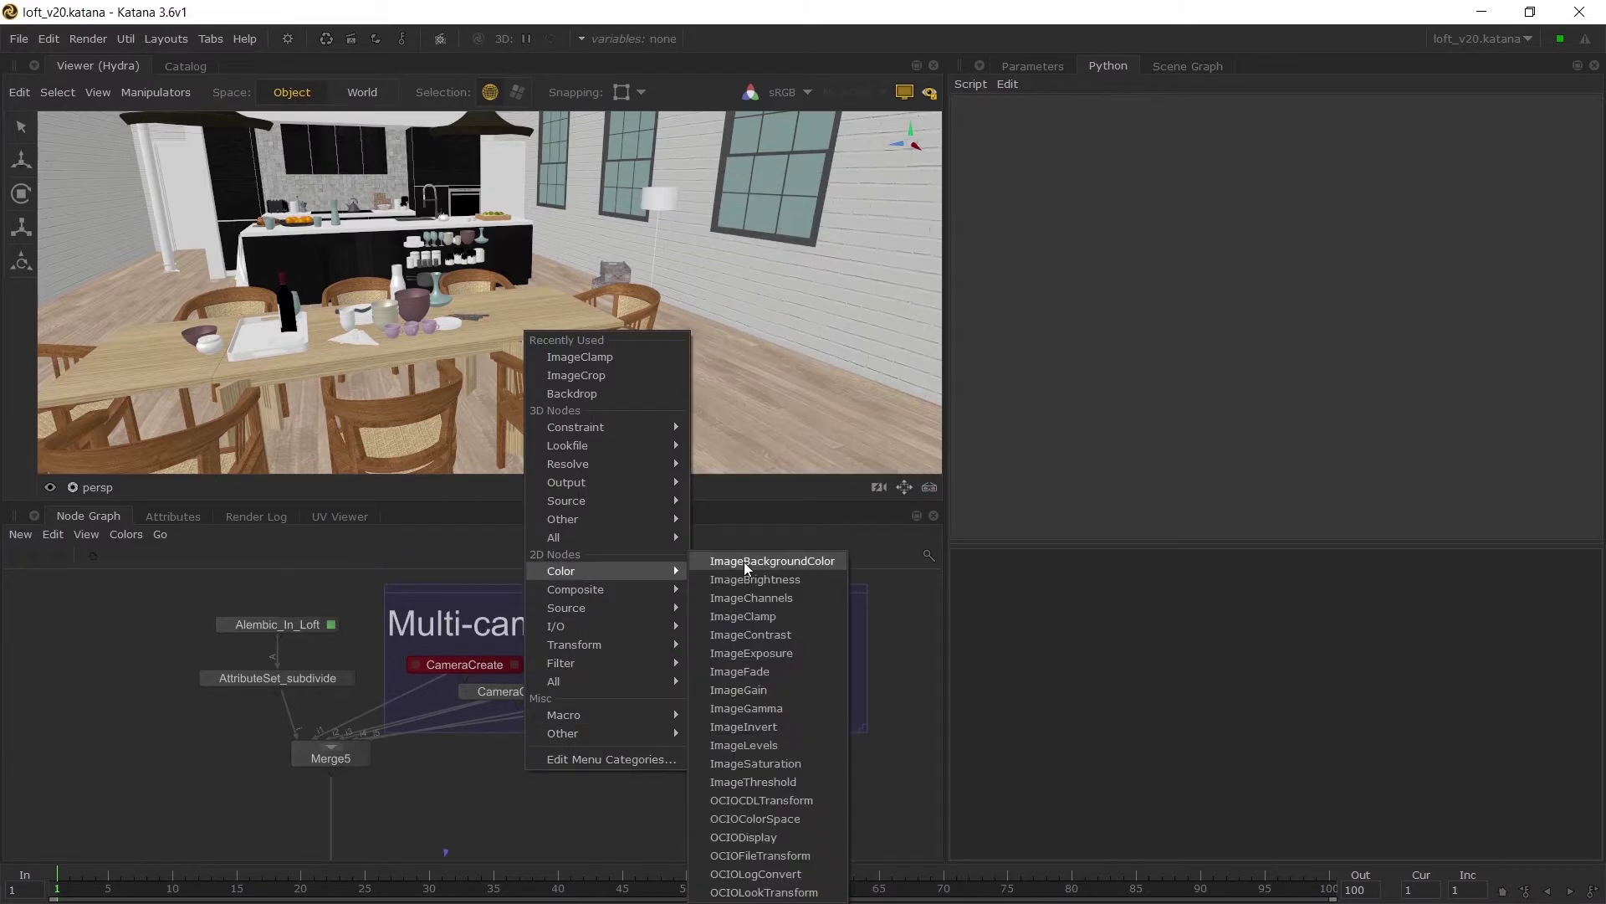
pyautogui.click(744, 560)
pyautogui.click(594, 764)
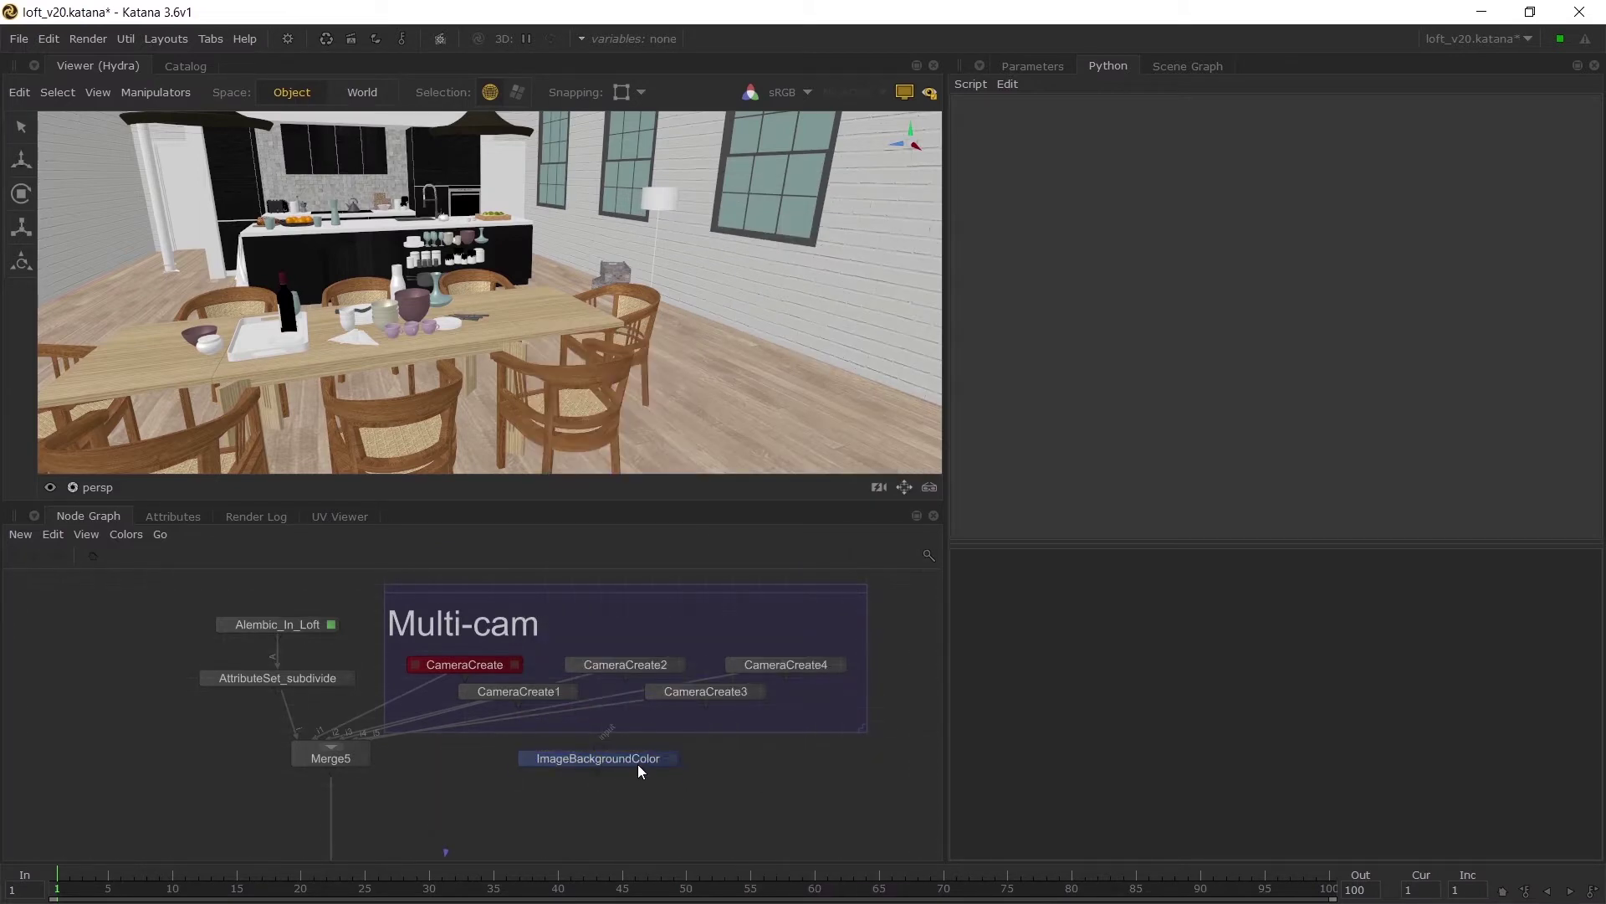
# Step: Run the Color Nodes shelf script so the rules tint the new node blue
pyautogui.click(127, 533)
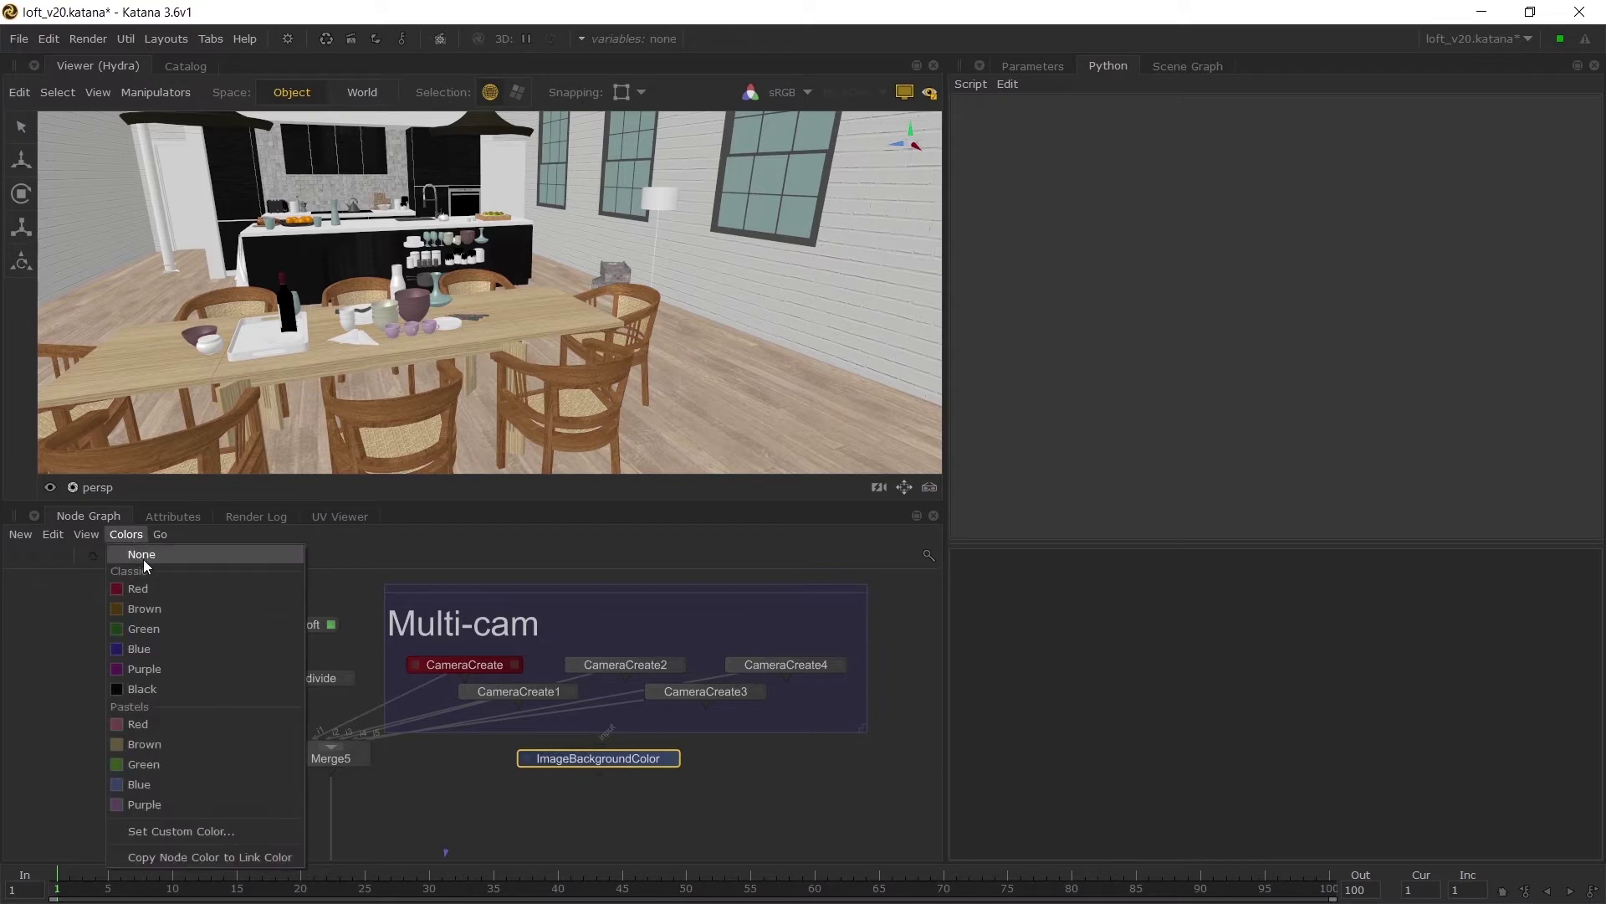
pyautogui.click(144, 558)
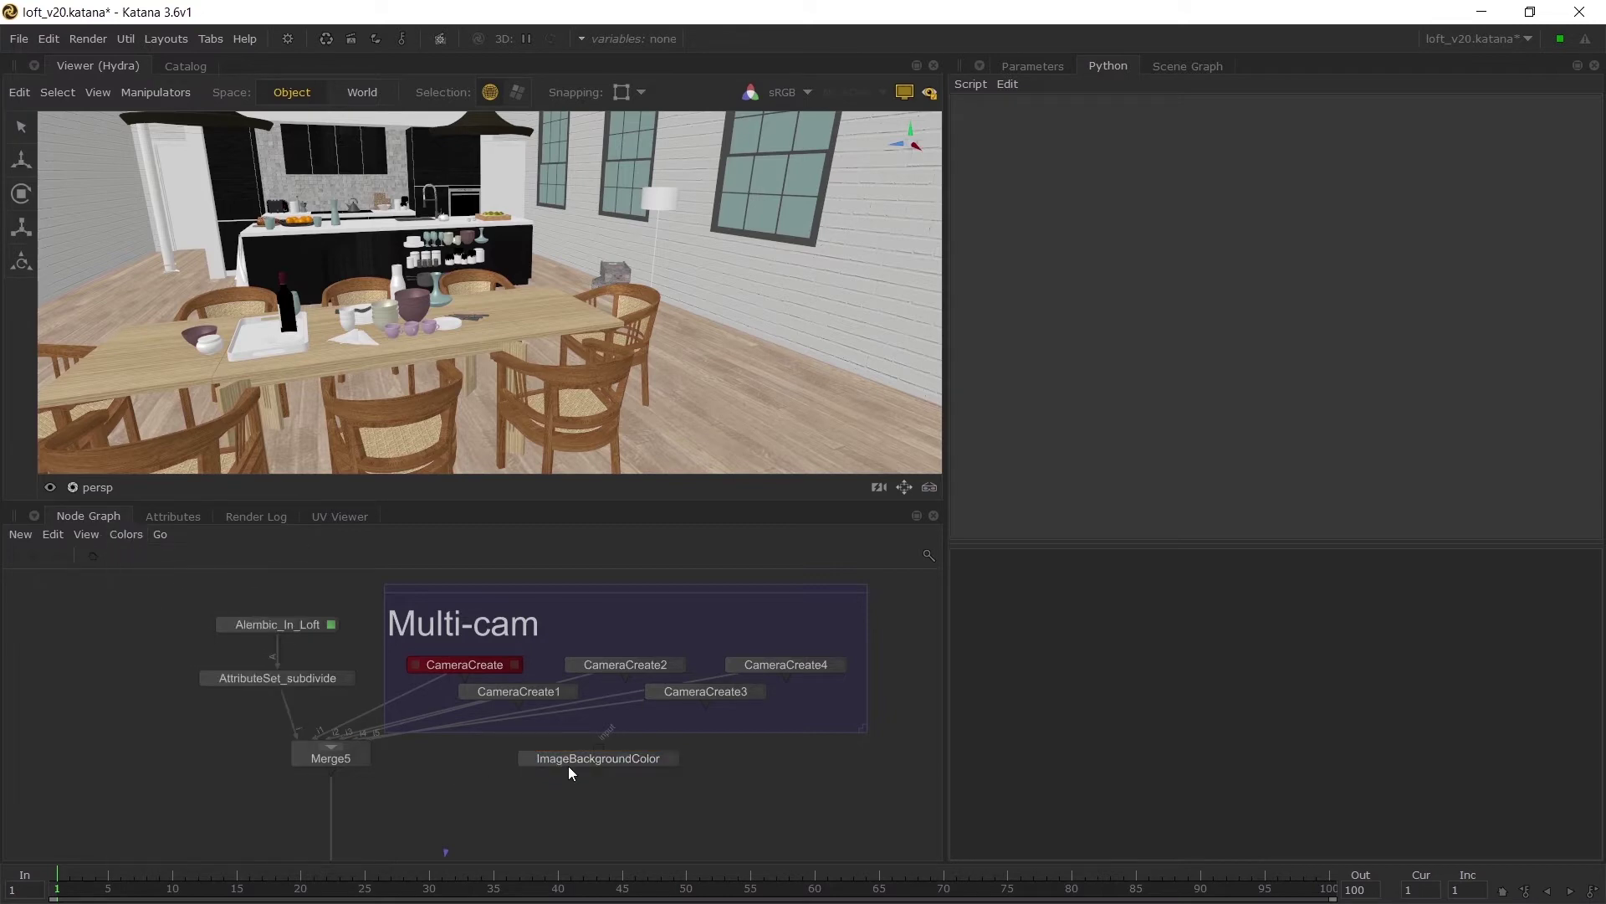
pyautogui.click(287, 37)
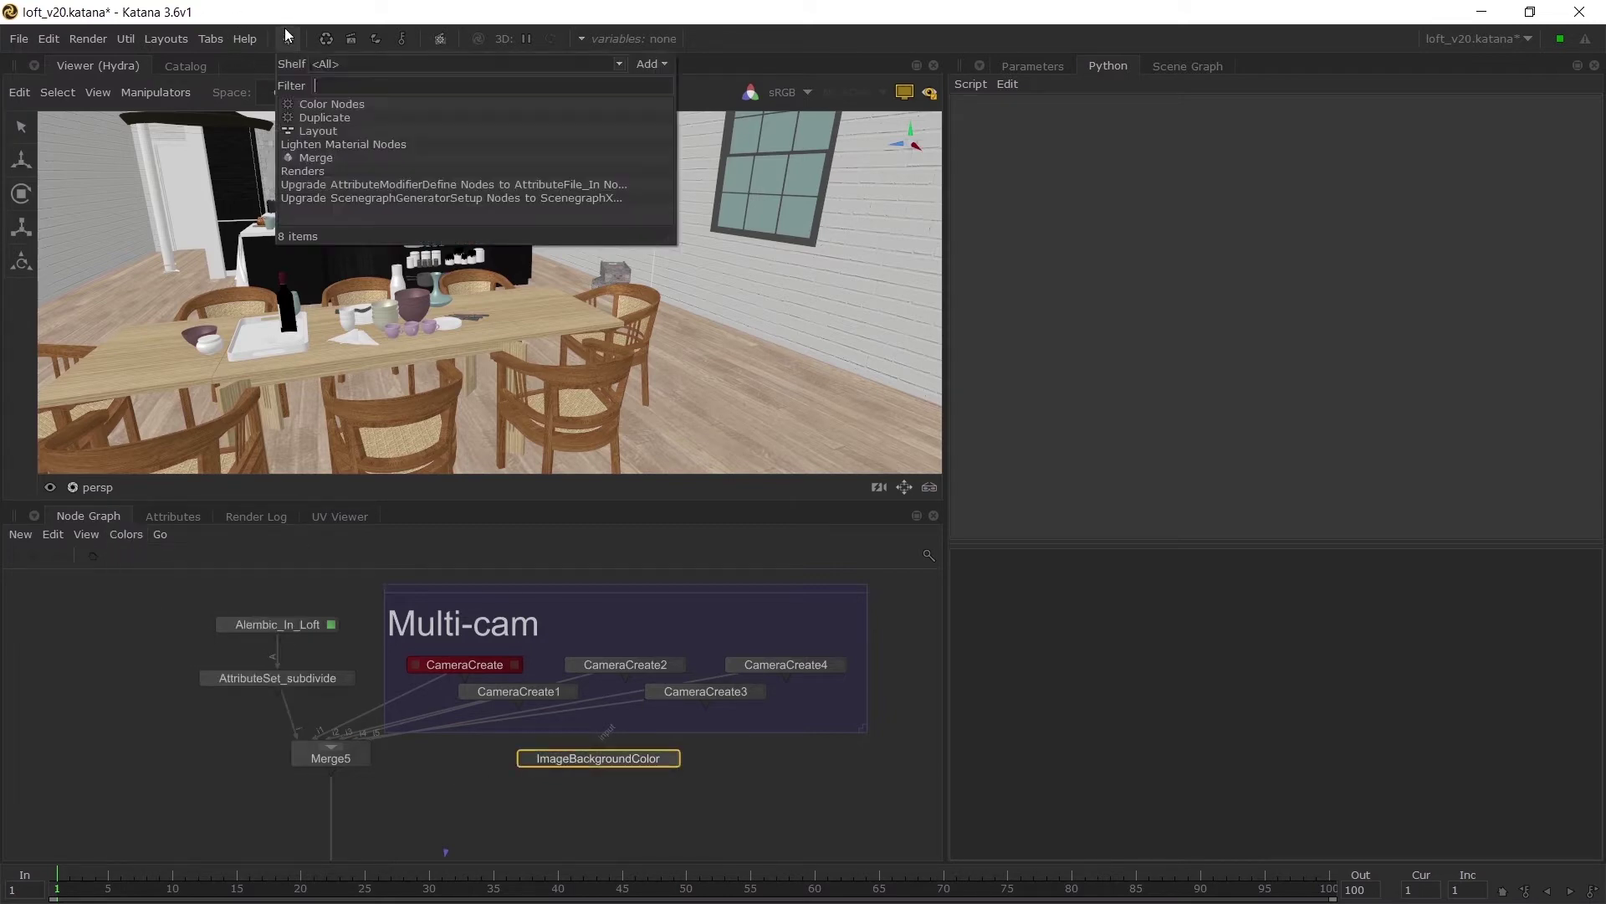
pyautogui.click(322, 108)
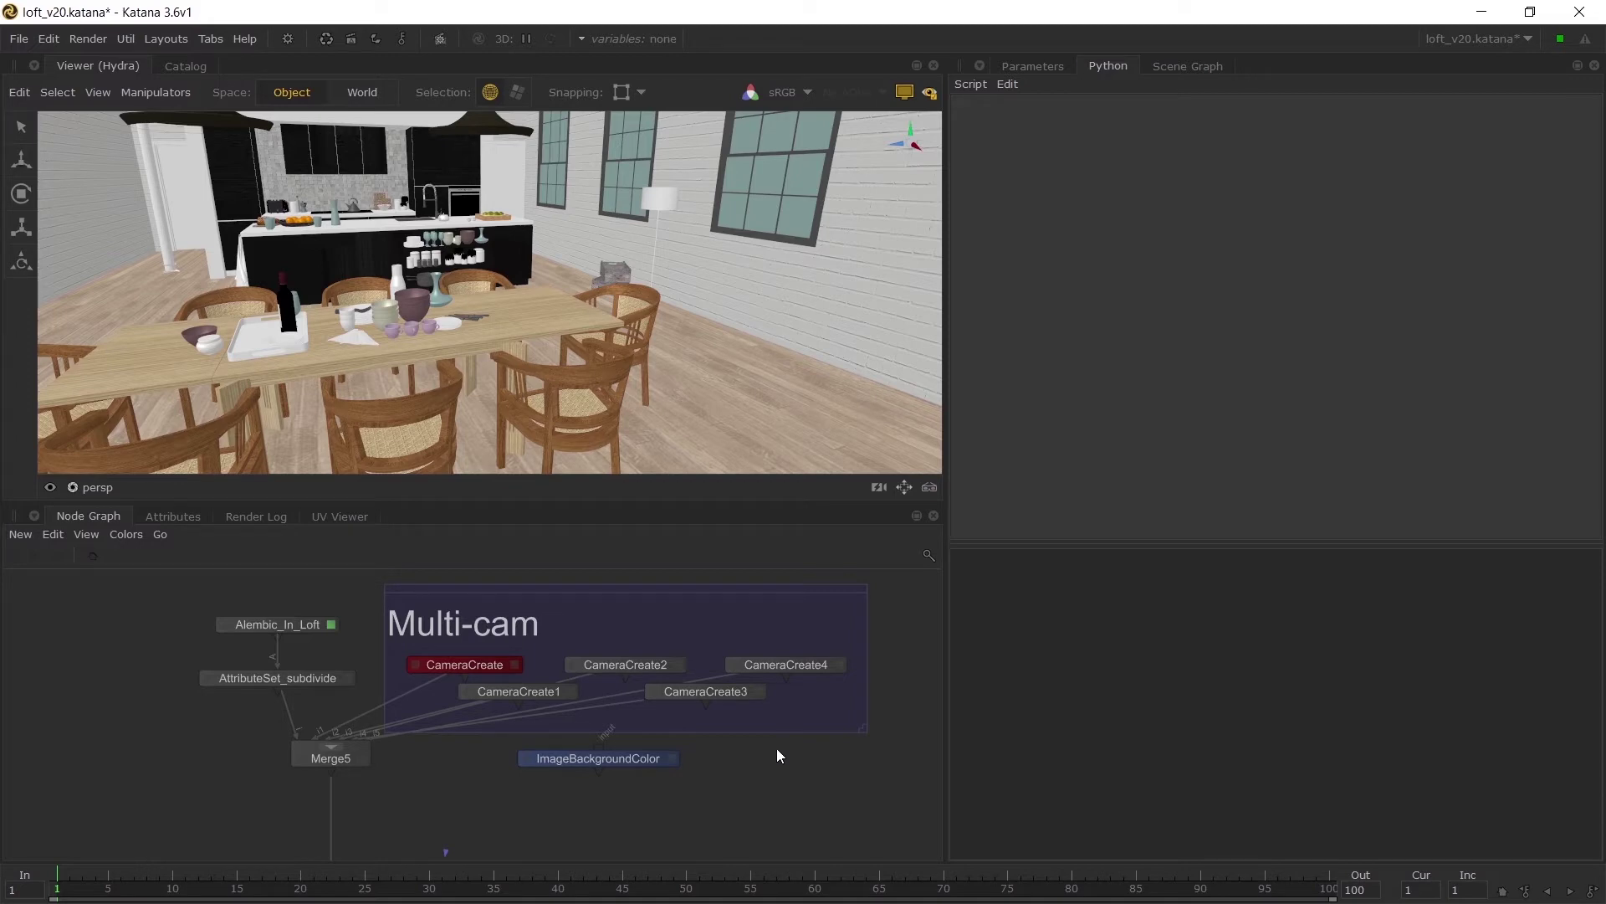
# Step: Delete the ImageBackgroundColor node from the Node Graph
pyautogui.click(644, 762)
pyautogui.press('Delete')
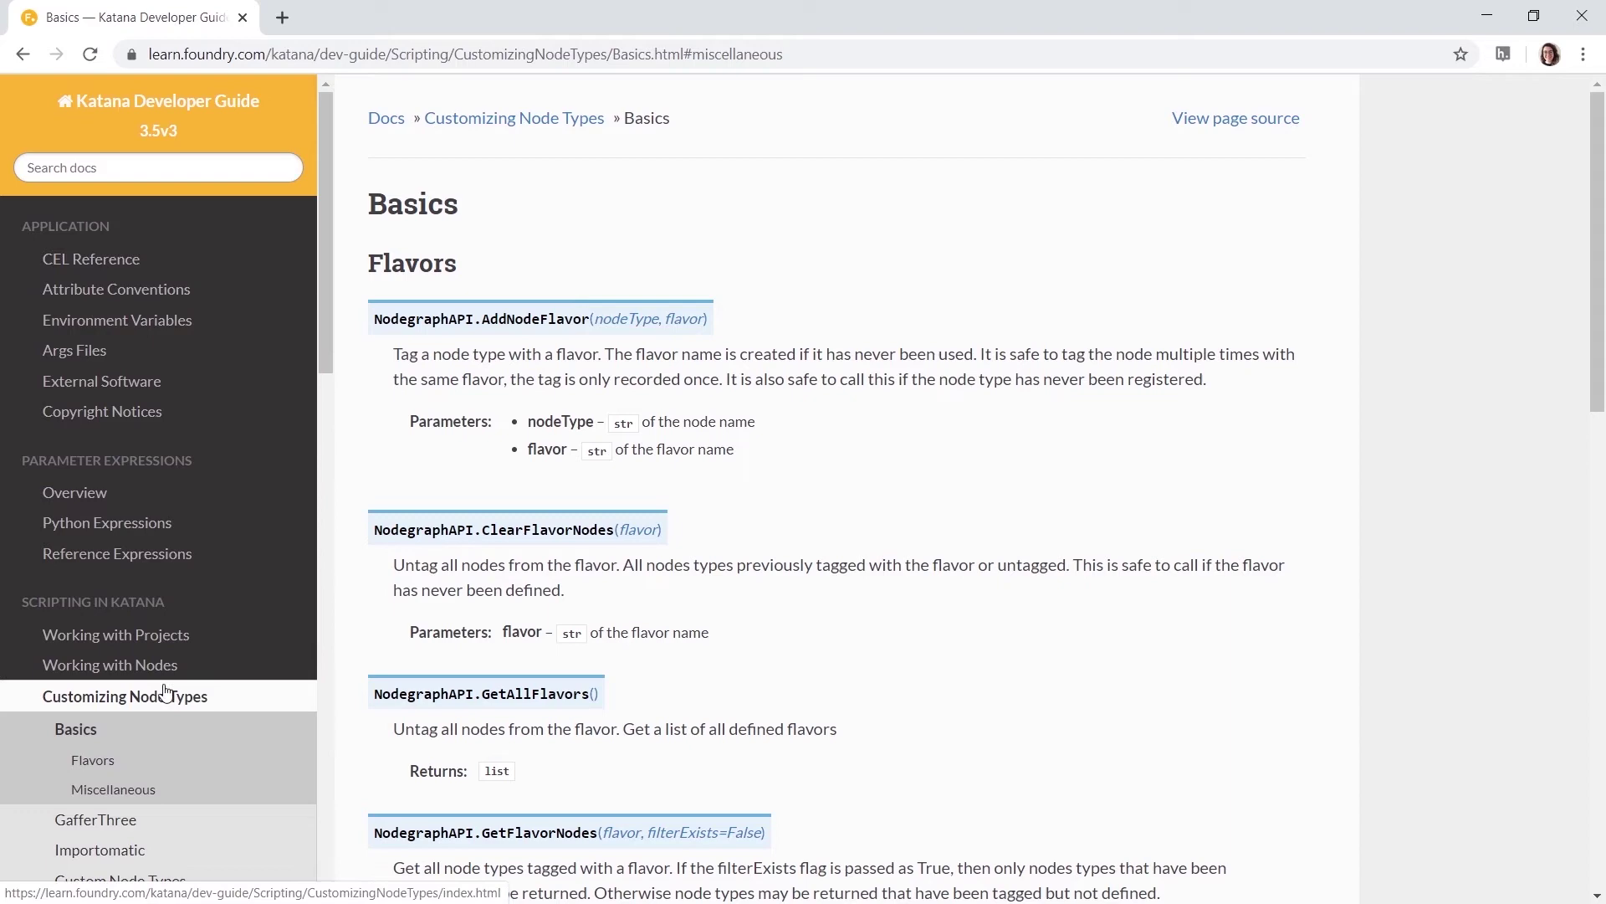
pyautogui.scroll(-2, 126, 687)
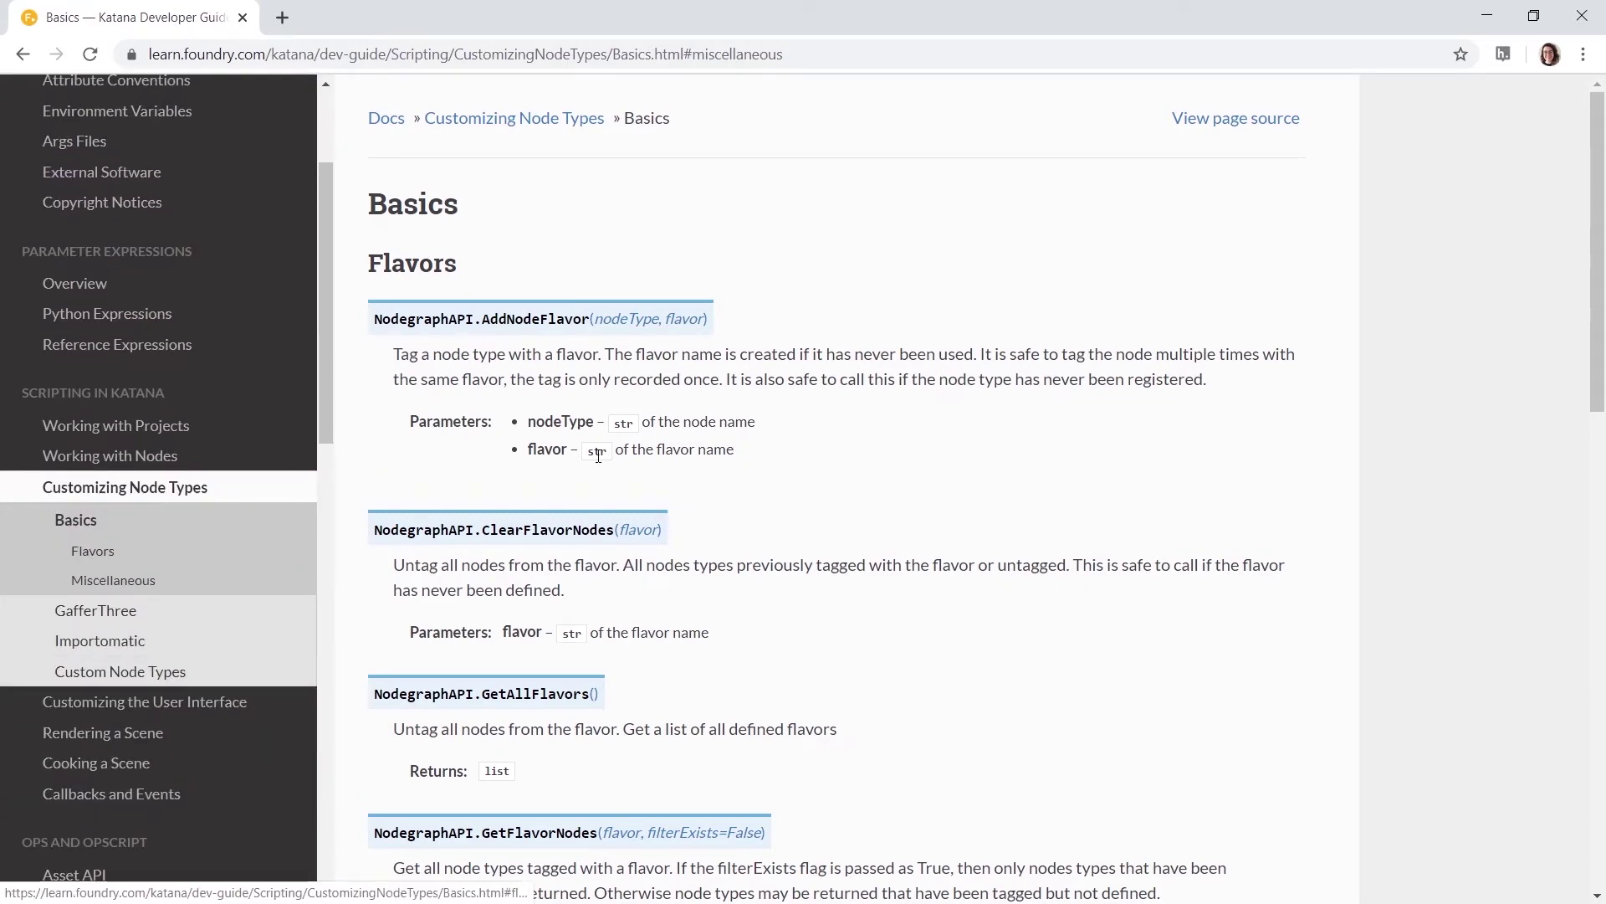
pyautogui.scroll(-1, 957, 454)
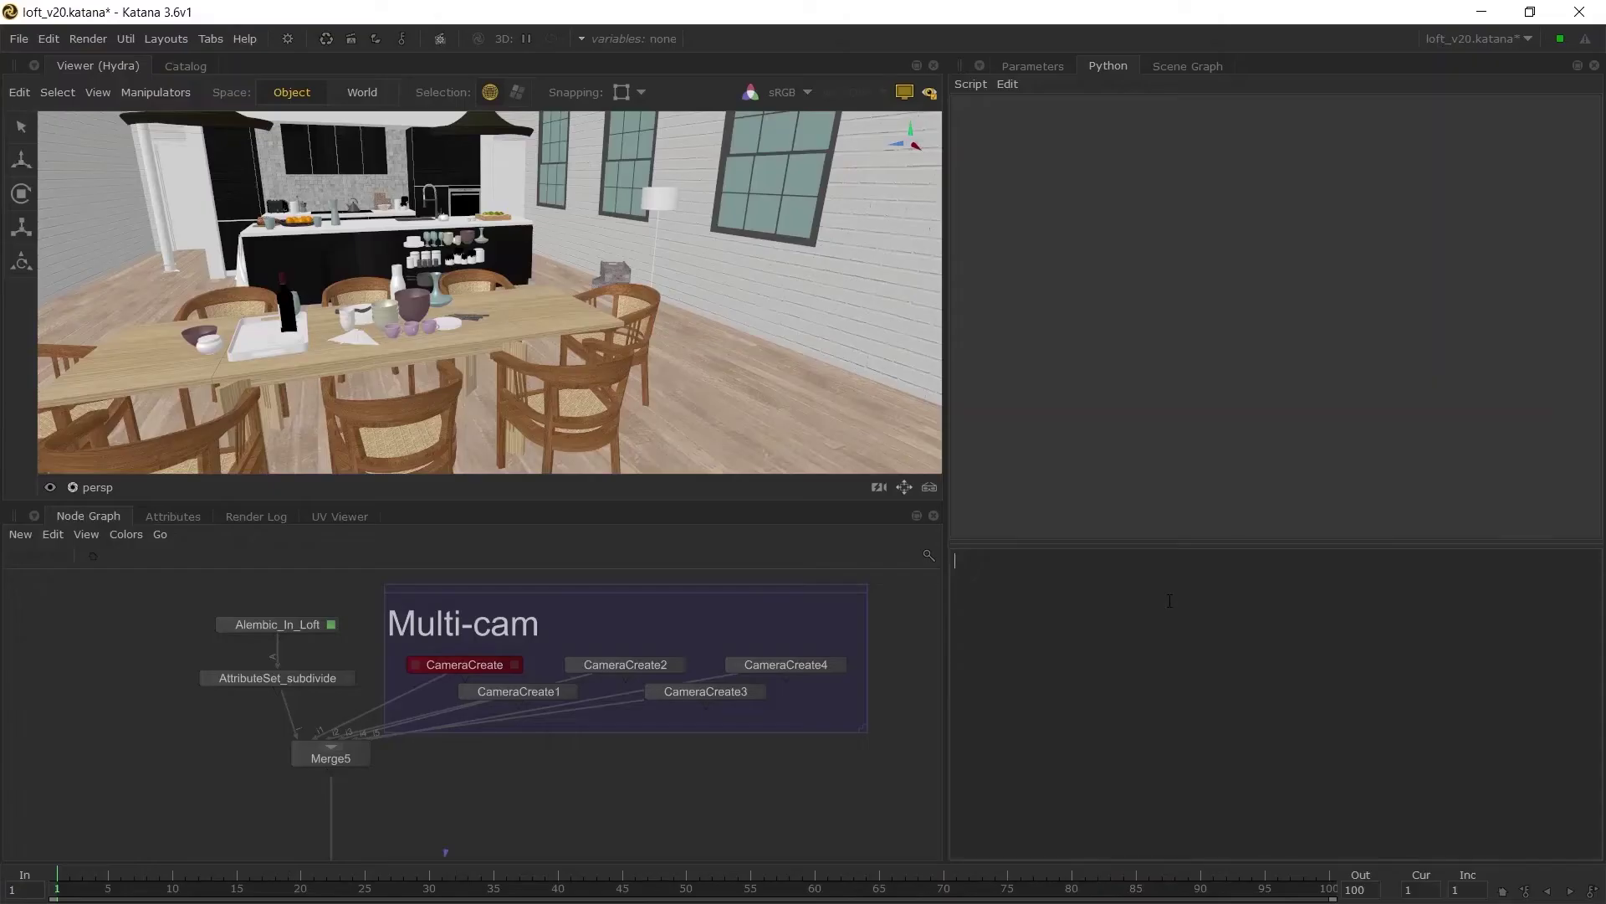
pyautogui.write('Nodes')
# Step: Run NodegraphAPI.GetAllFlavors() in the Python tab to list every node flavor
pyautogui.press('BackSpace')
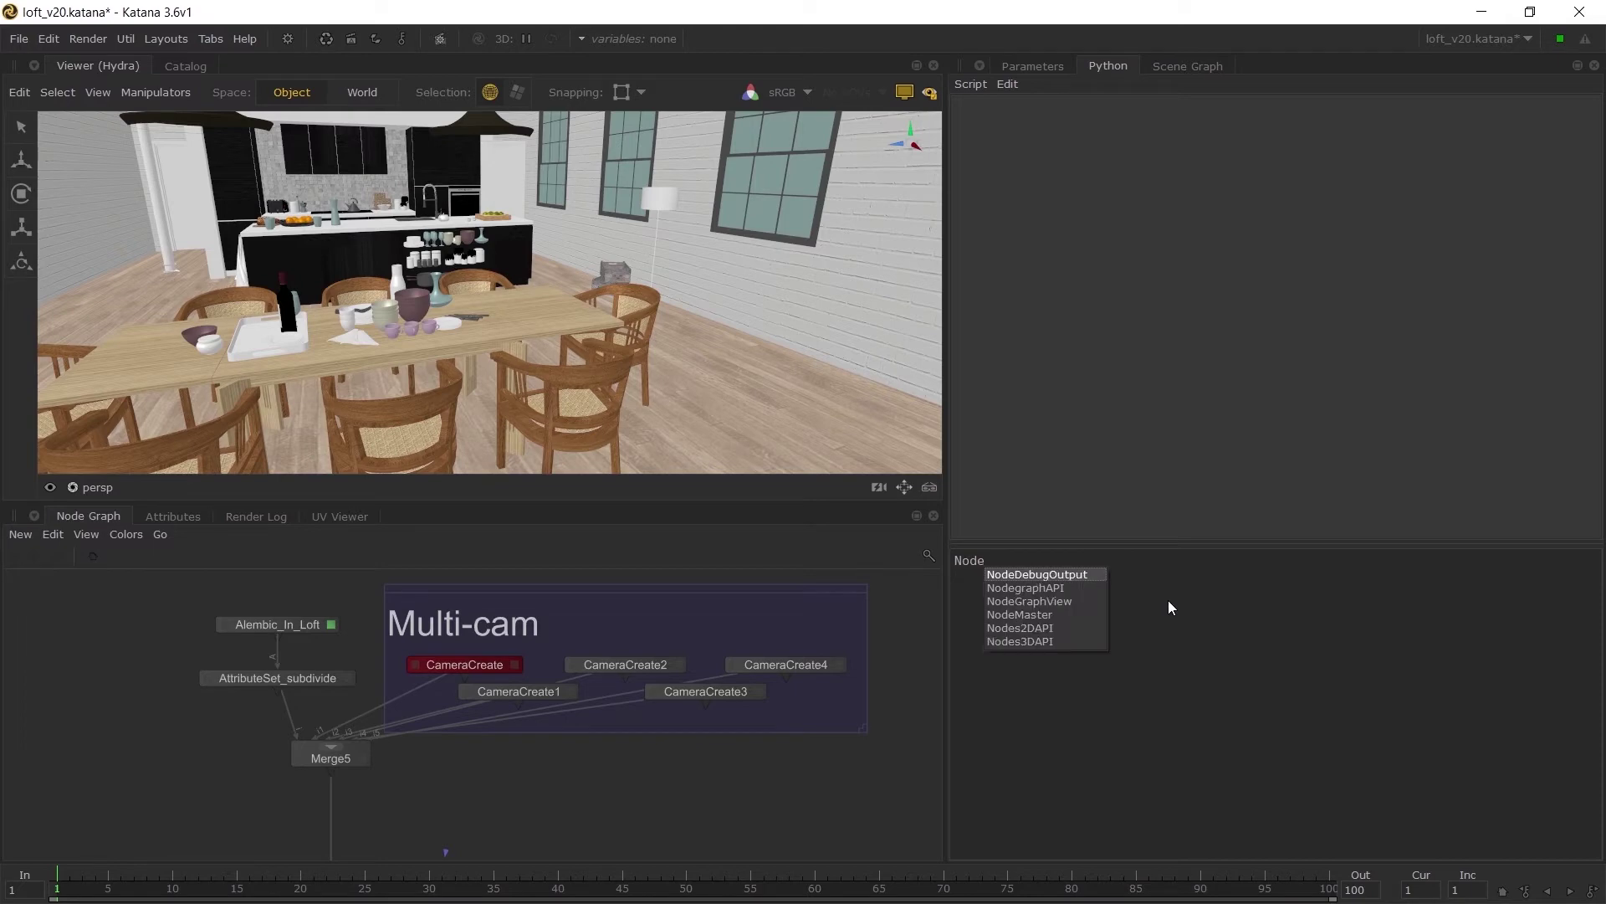
pyautogui.write('graphAPI.Get')
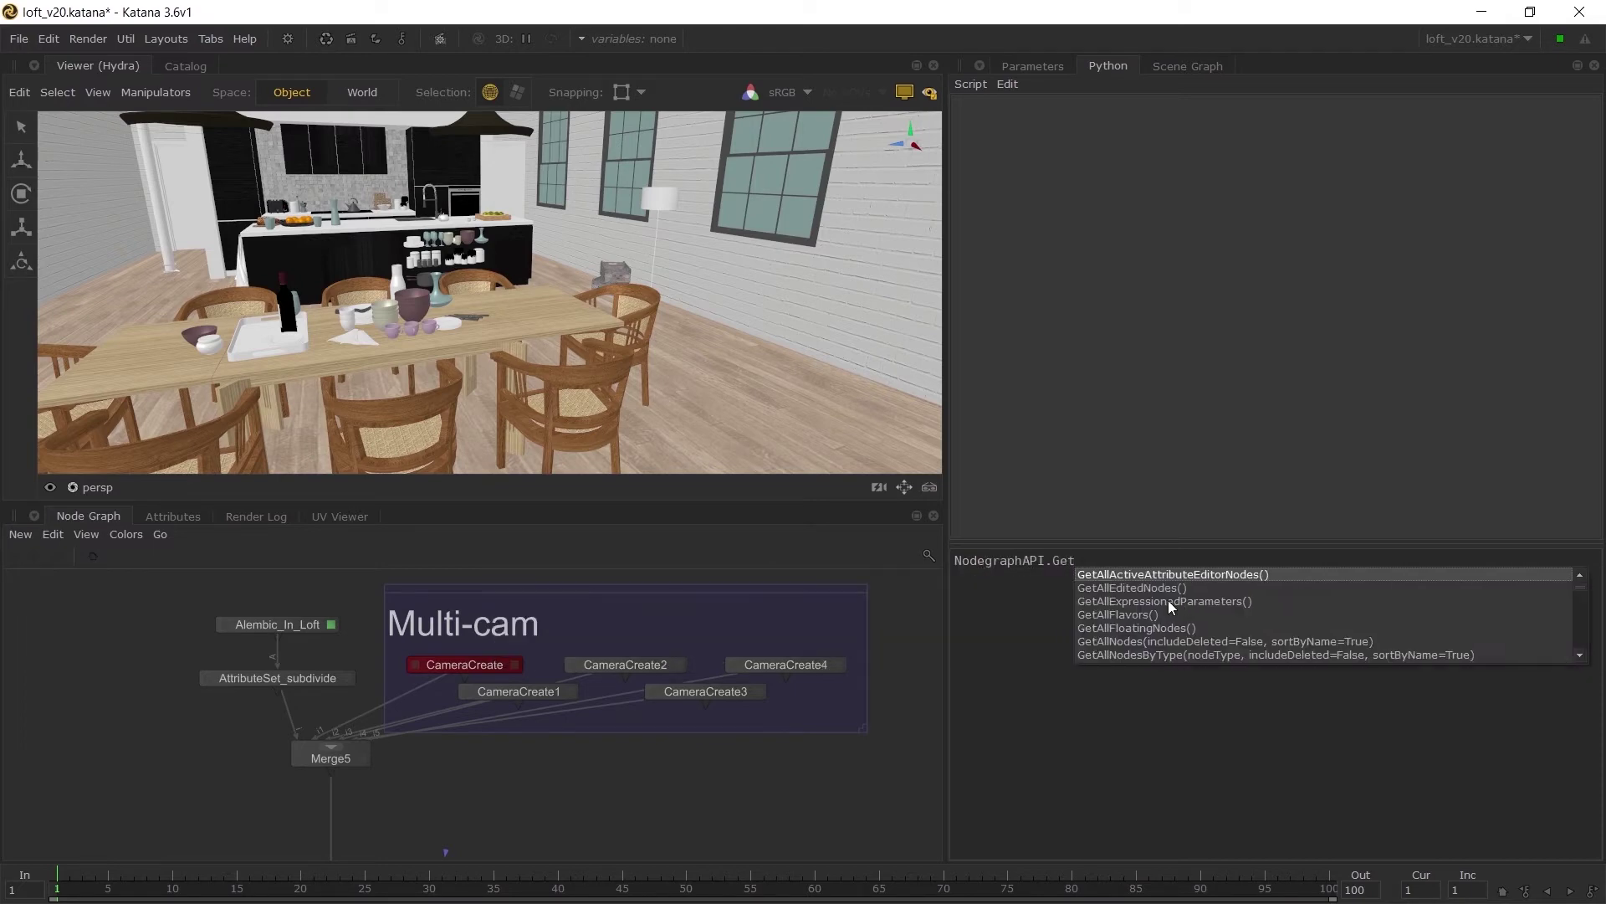
pyautogui.write('allfl')
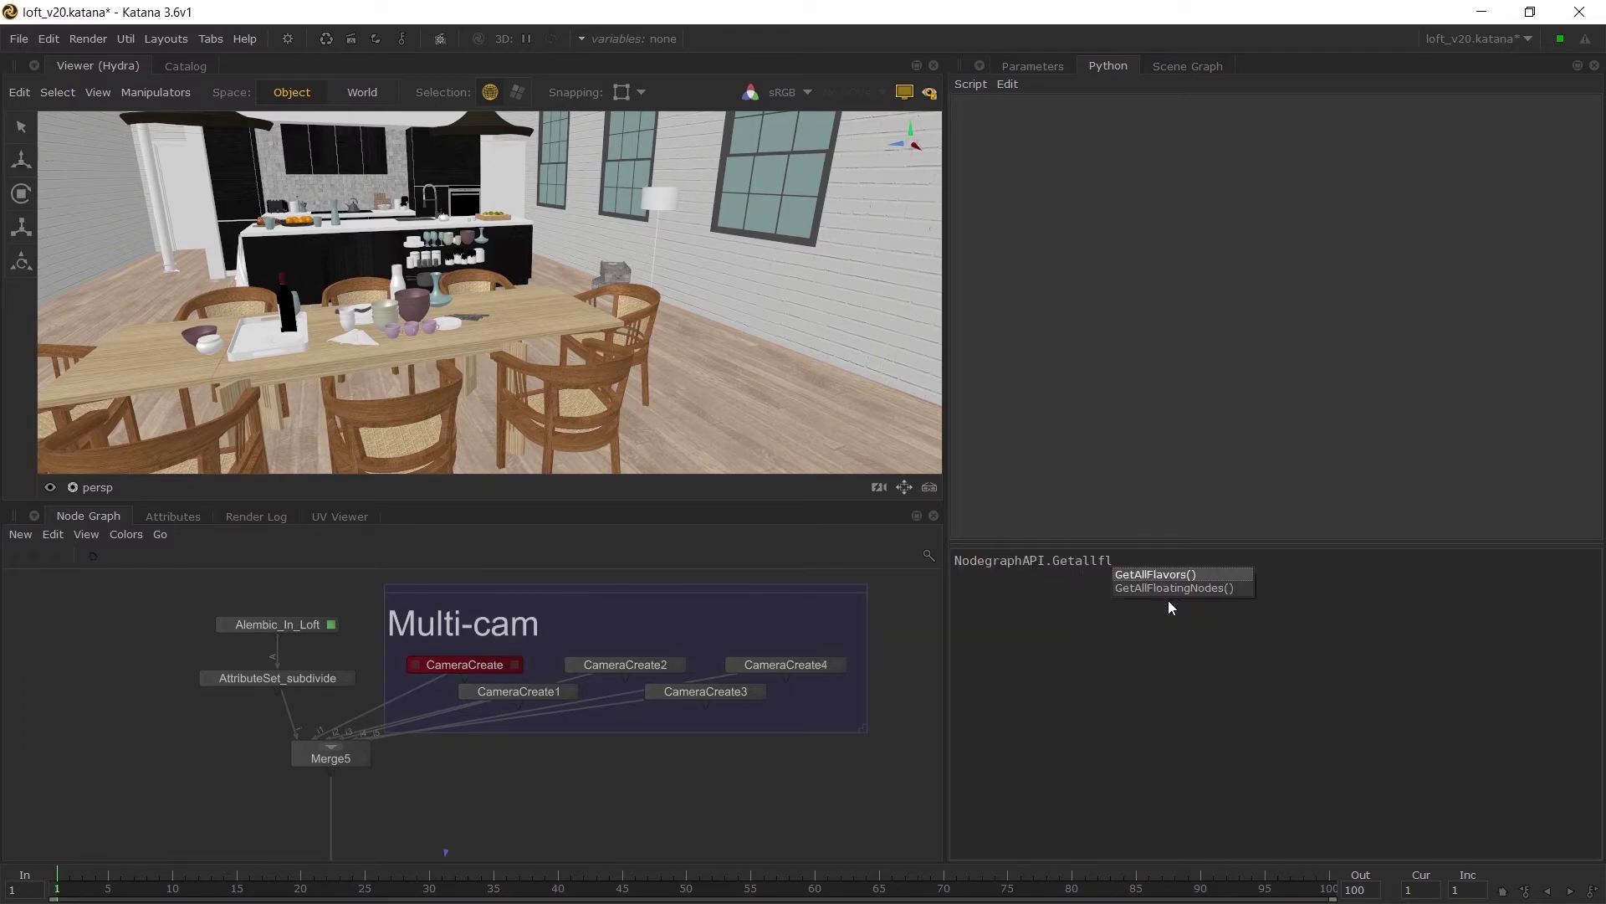
pyautogui.press('Return')
pyautogui.hotkey('ctrl', 'Return')
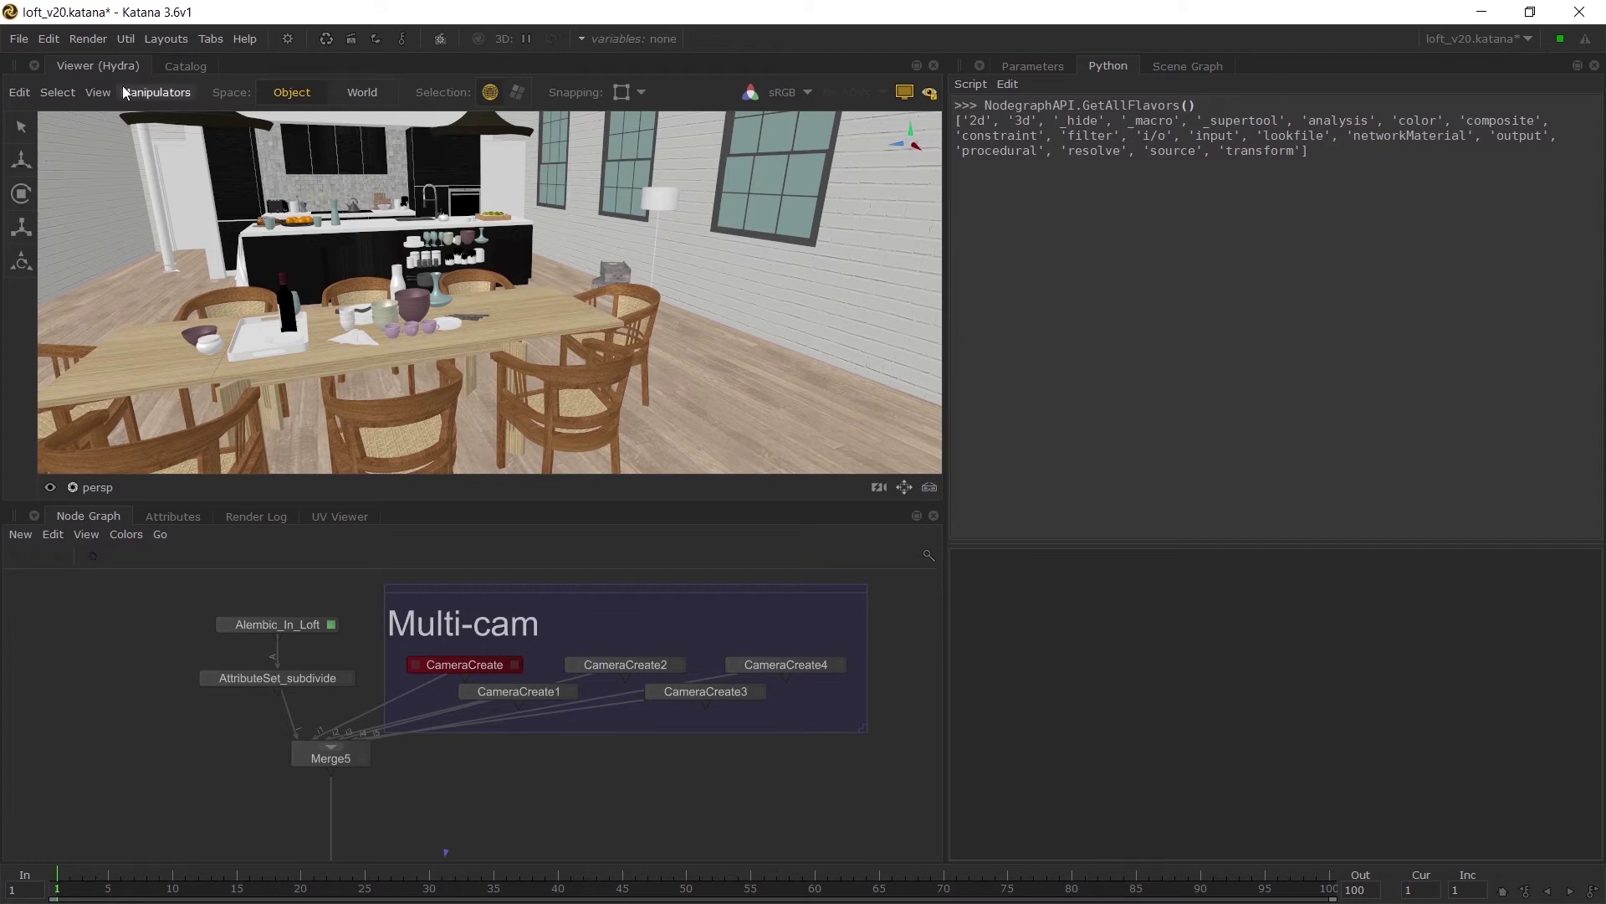
pyautogui.click(56, 42)
pyautogui.click(77, 127)
pyautogui.click(554, 506)
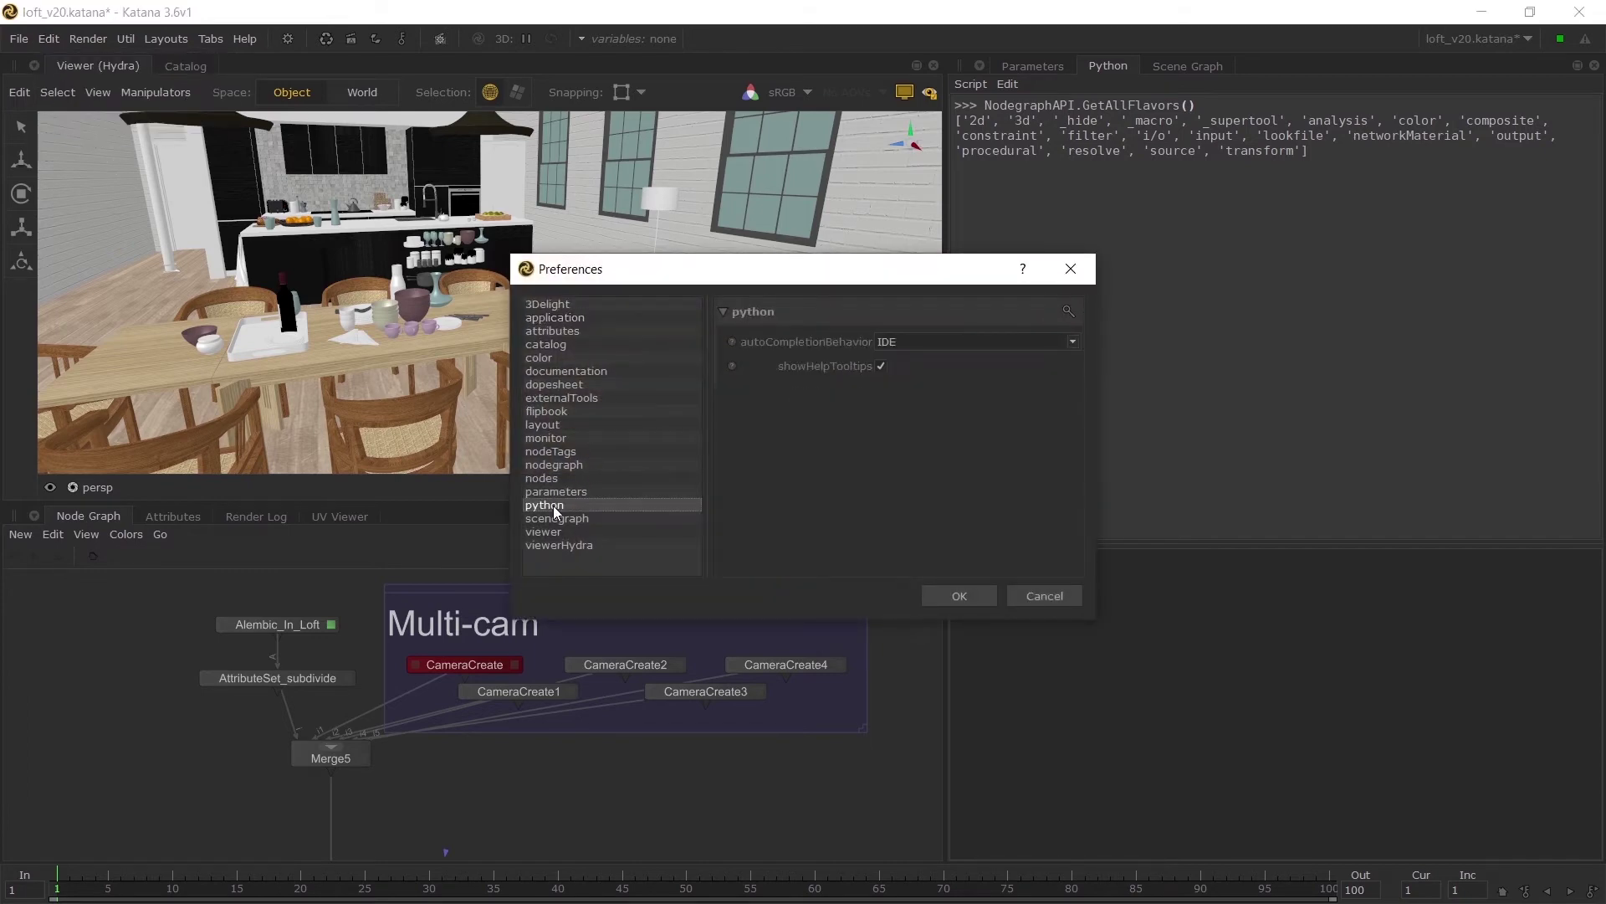
pyautogui.click(930, 342)
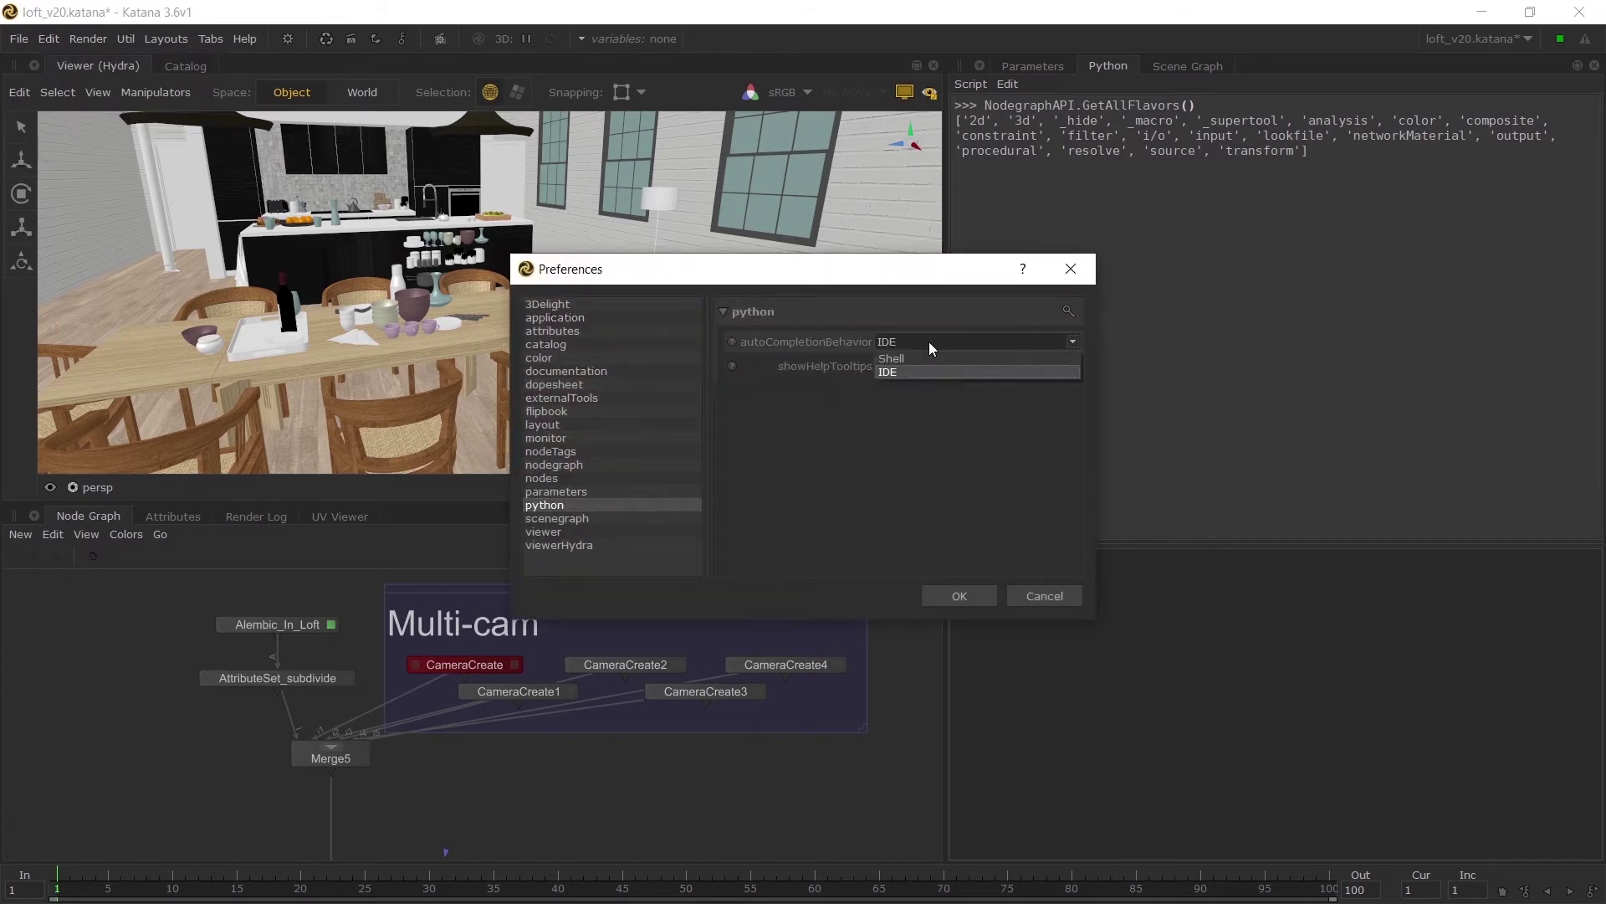
pyautogui.click(894, 372)
pyautogui.click(958, 596)
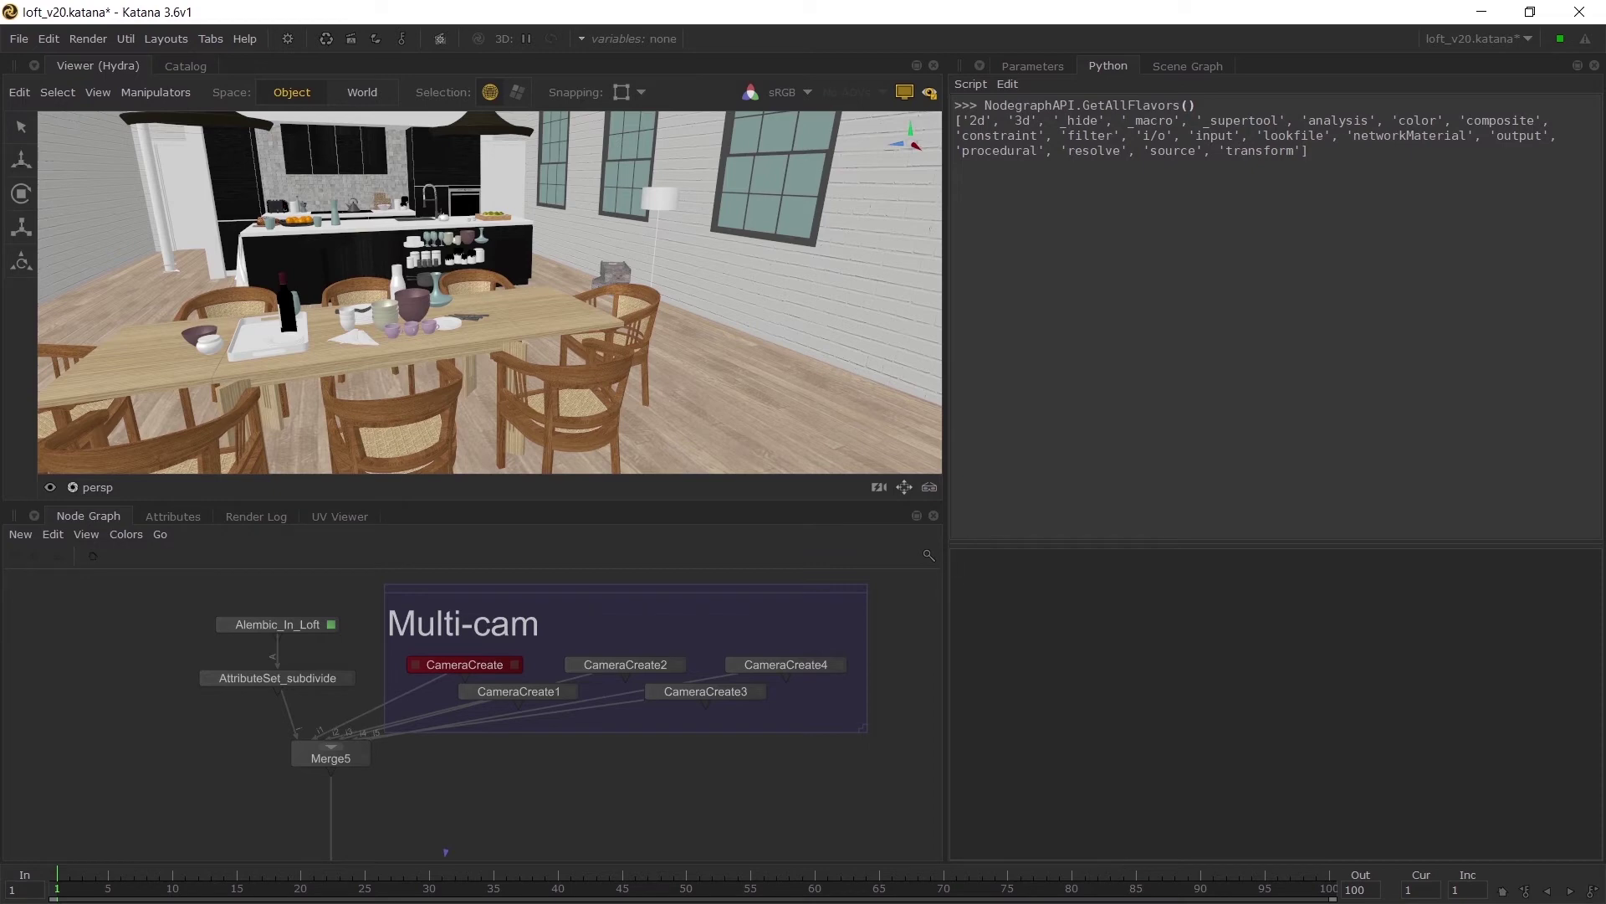
# Step: Run NodegraphAPI.GetFlavorNodes('composite', filterExists=False) to list composite-flavor nodes
pyautogui.click(1056, 600)
pyautogui.moveTo(1527, 117); pyautogui.dragTo(1469, 125)
pyautogui.write('Node')
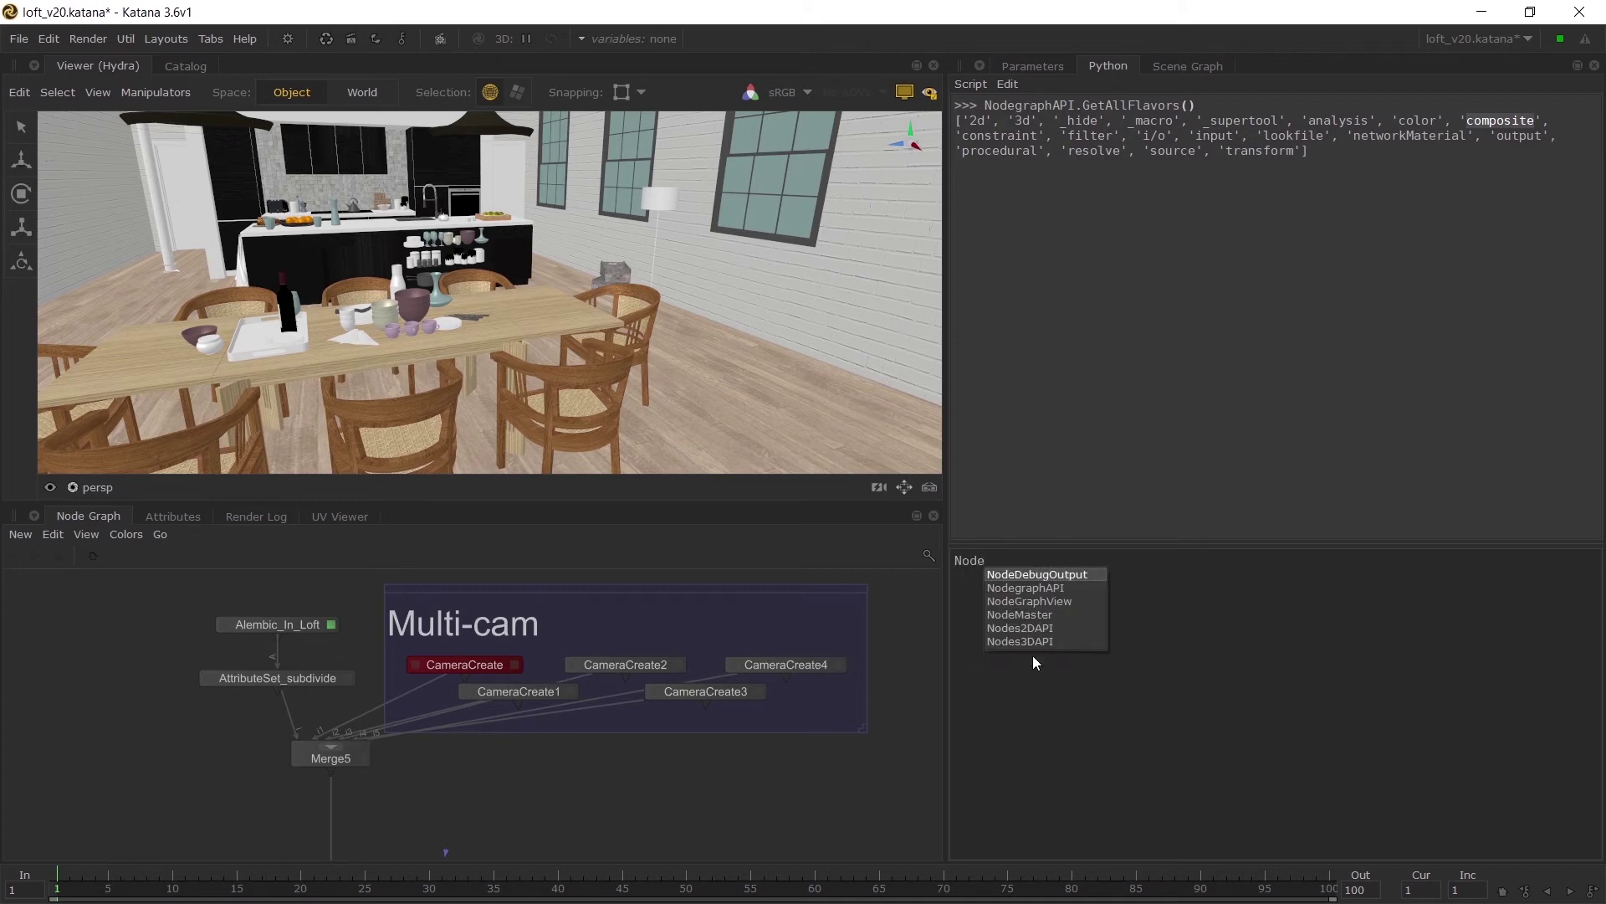
pyautogui.write('graphAPI.Gte')
pyautogui.press('BackSpace')
pyautogui.press('BackSpace')
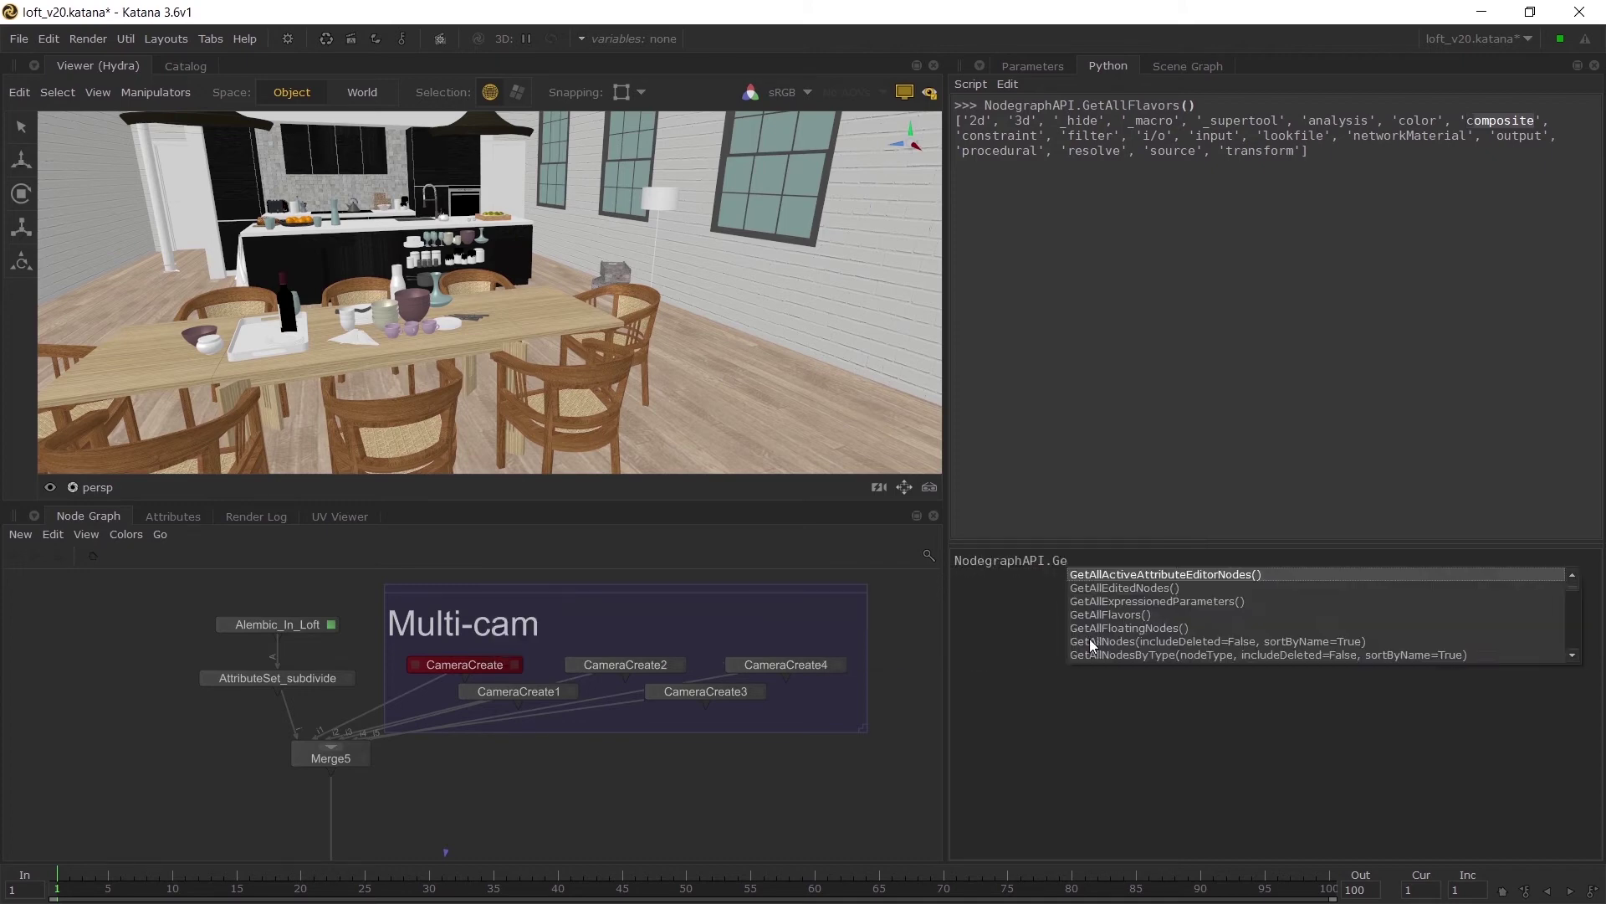
pyautogui.write('etFla')
pyautogui.press('Tab')
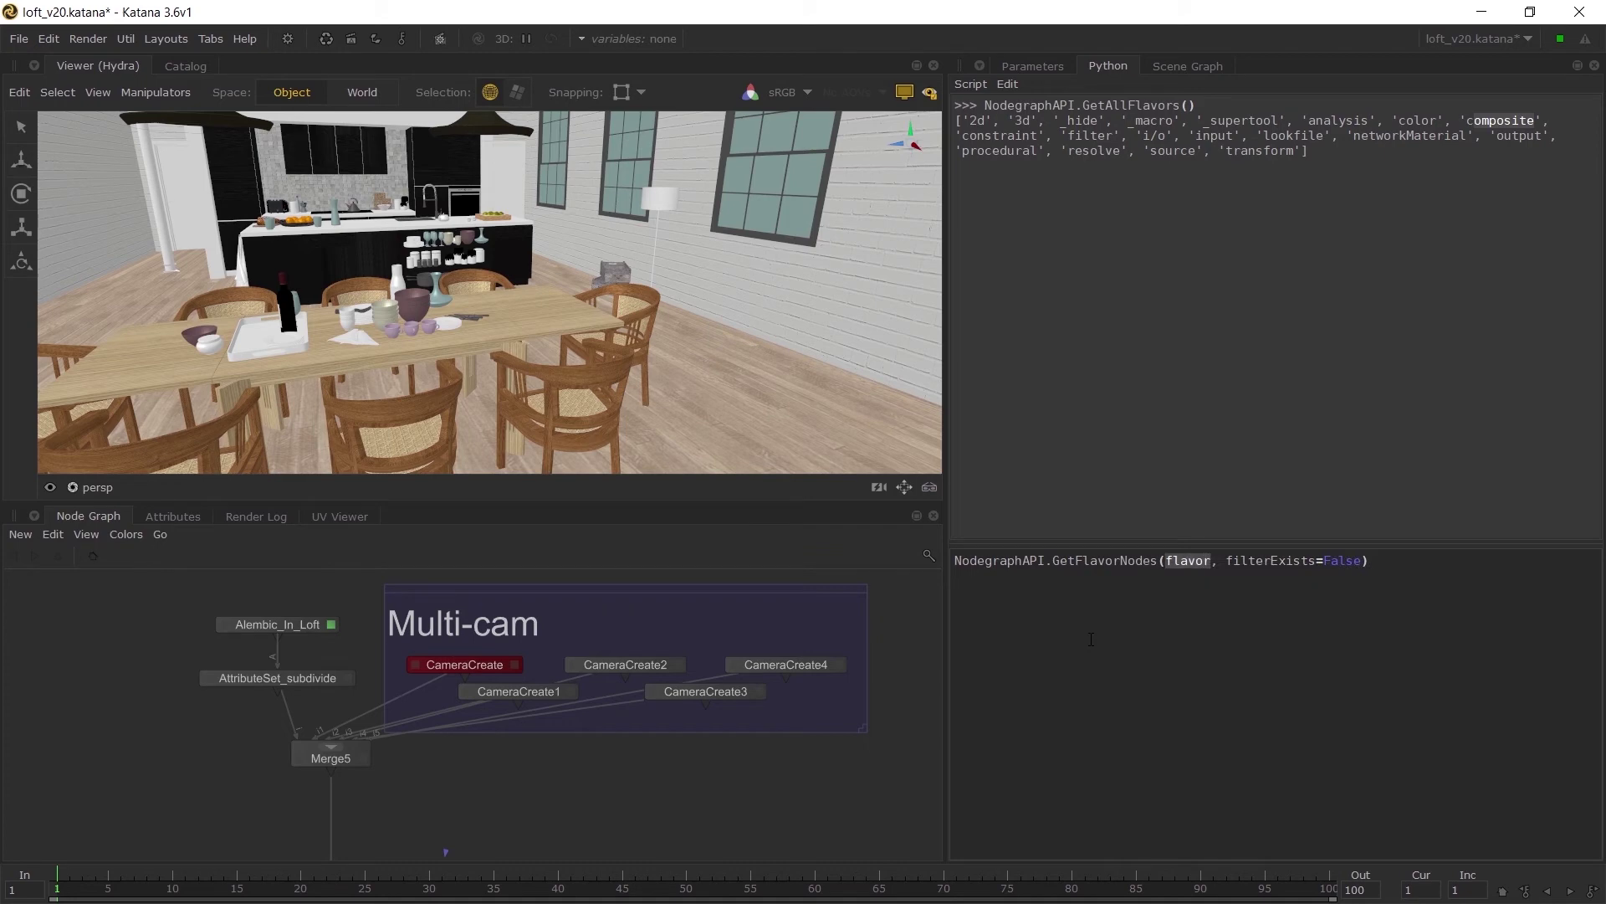
pyautogui.write("'composite'")
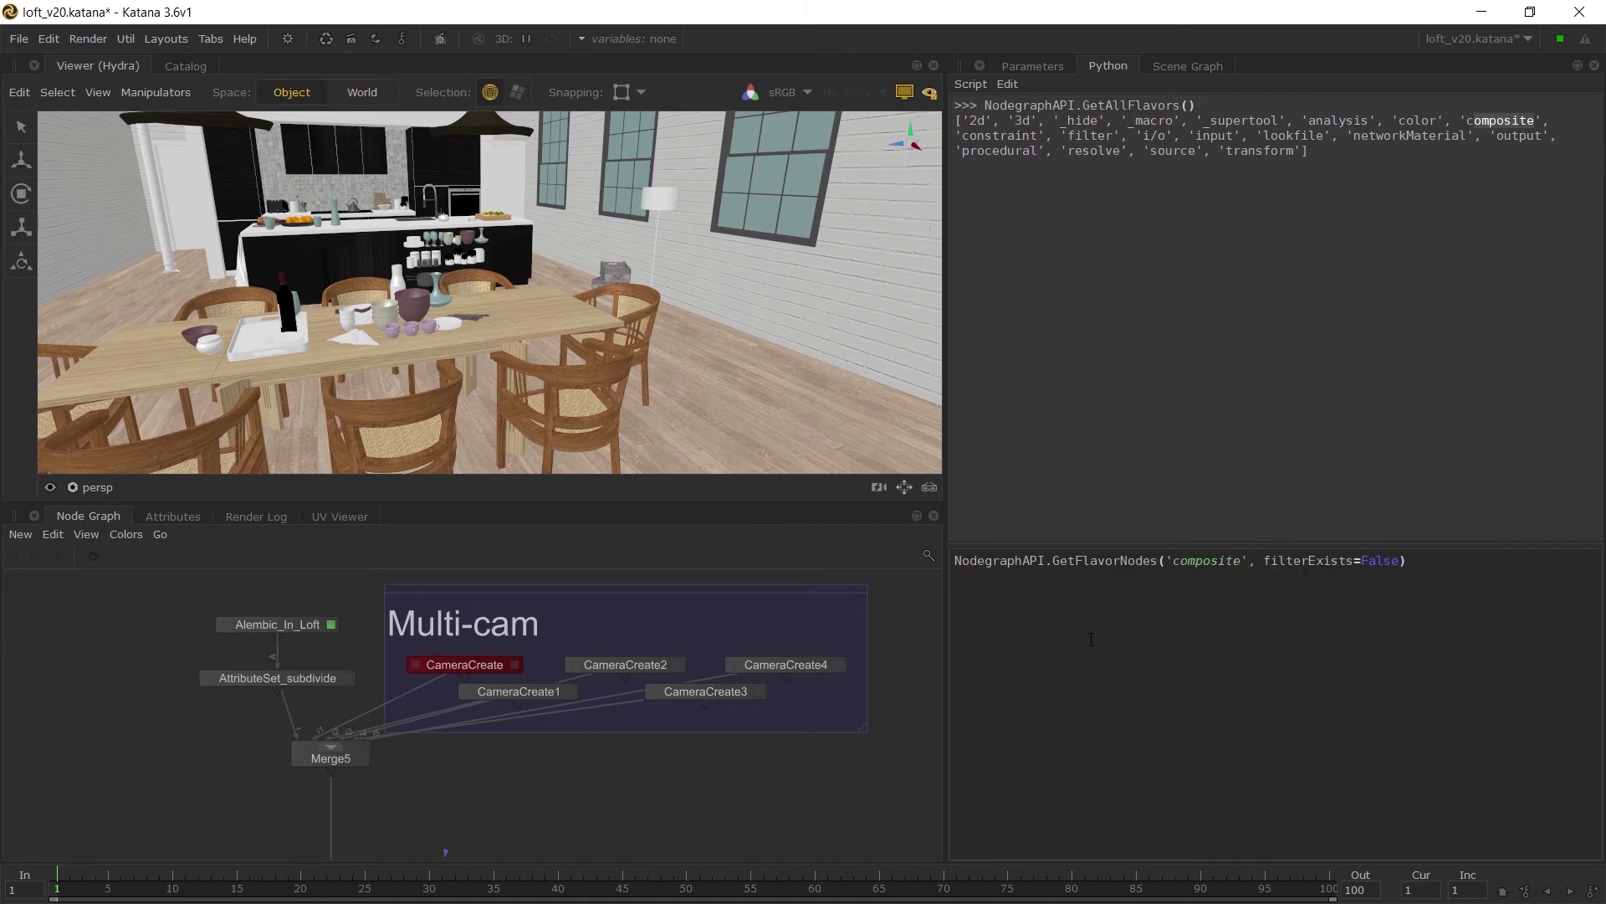
pyautogui.hotkey('ctrl', 'Return')
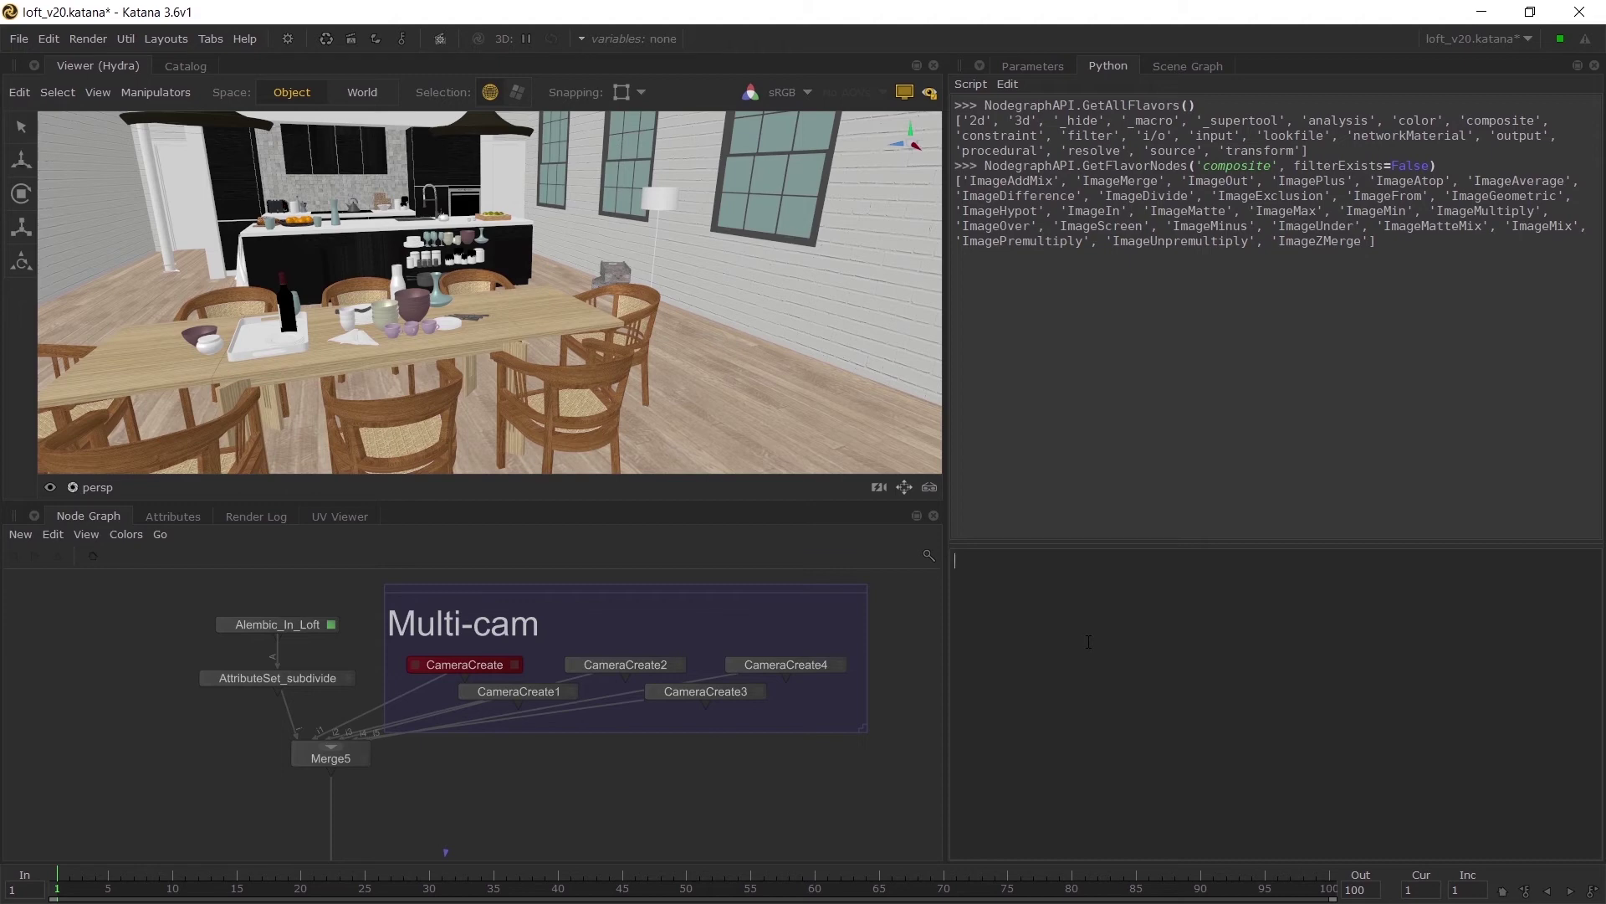
pyautogui.write('NodegraphAPI')
pyautogui.write('.A')
# Step: Run NodegraphAPI.AddNodeFlavor('CameraCreate', 'myCameraFlavor') to register the new flavor
pyautogui.press('Return')
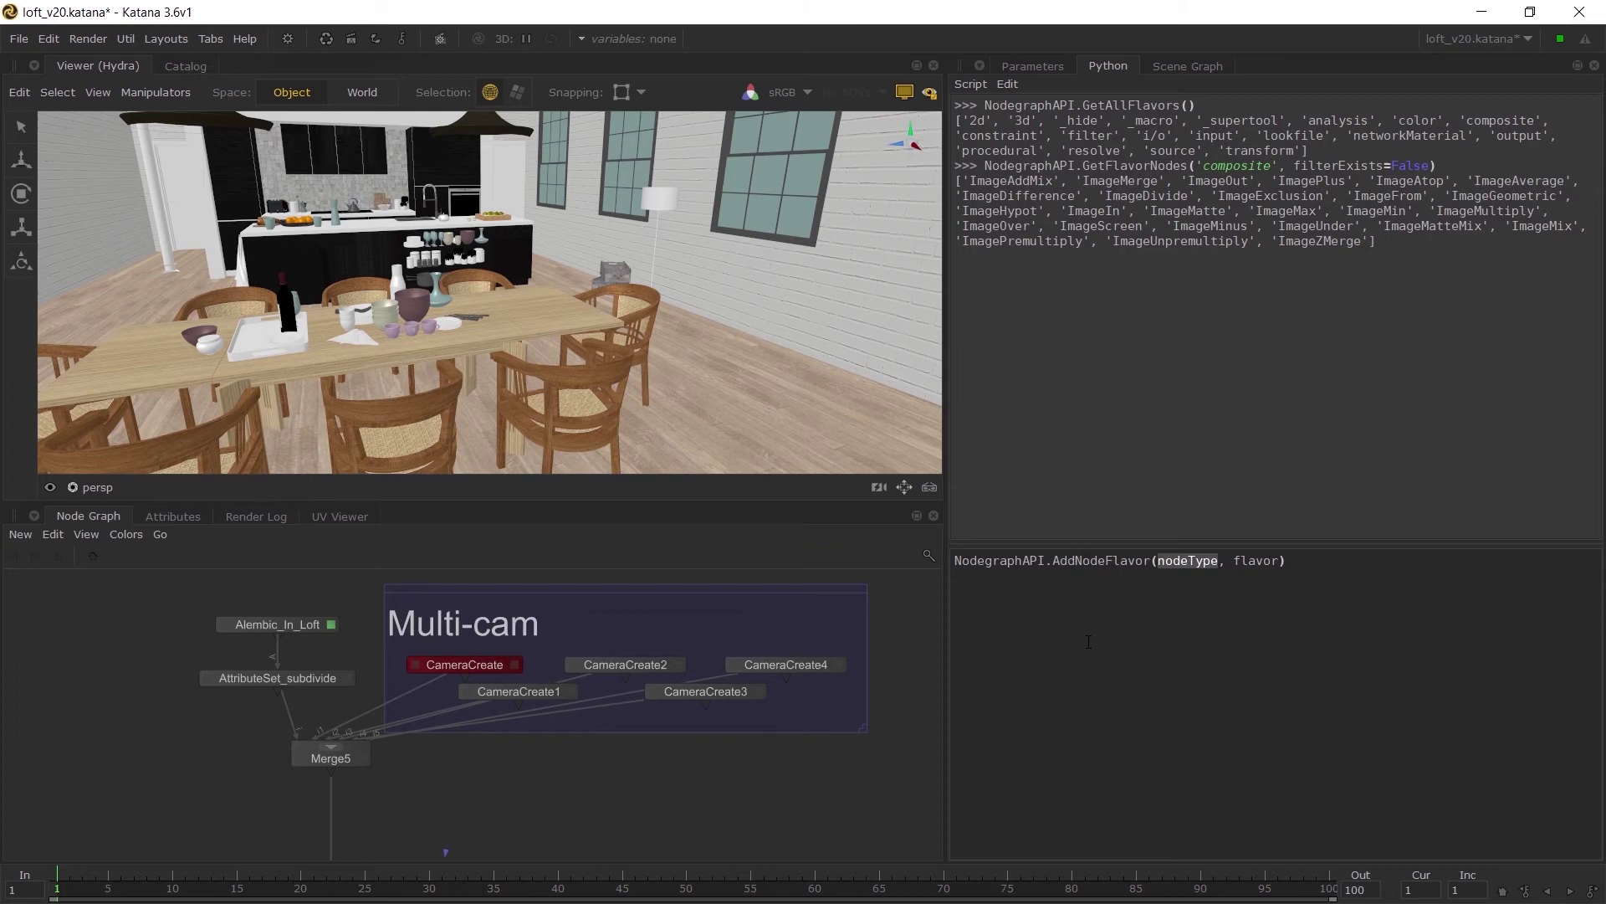
pyautogui.write("'CameraCreate'")
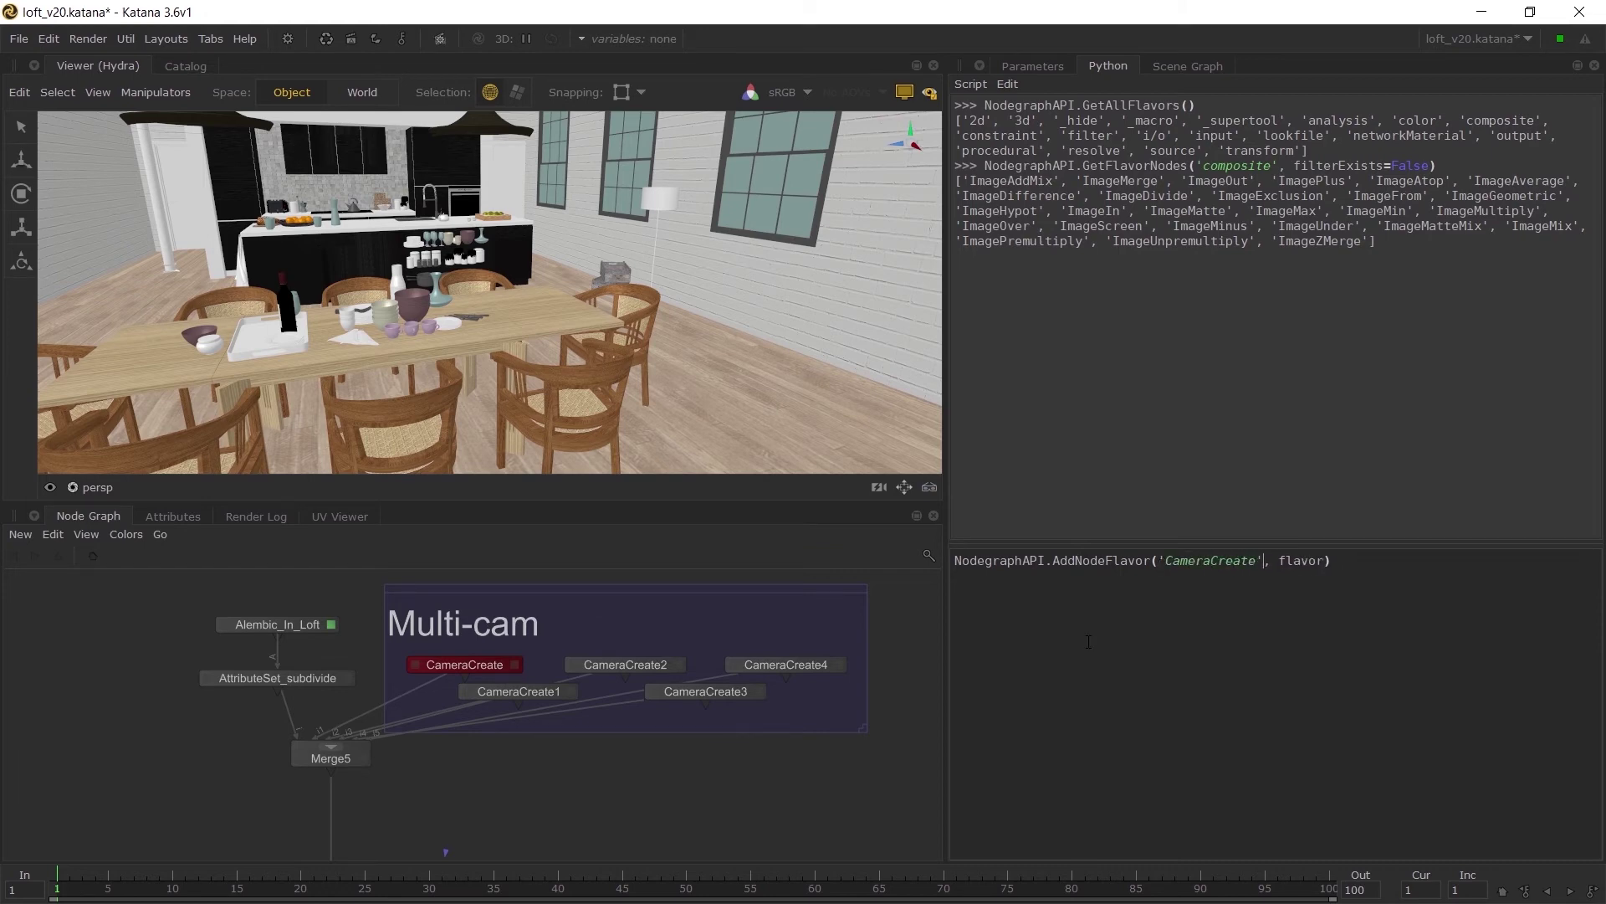
pyautogui.press('Tab')
pyautogui.write("'myCam")
pyautogui.write("eraFlavor'")
pyautogui.hotkey('ctrl', 'Return')
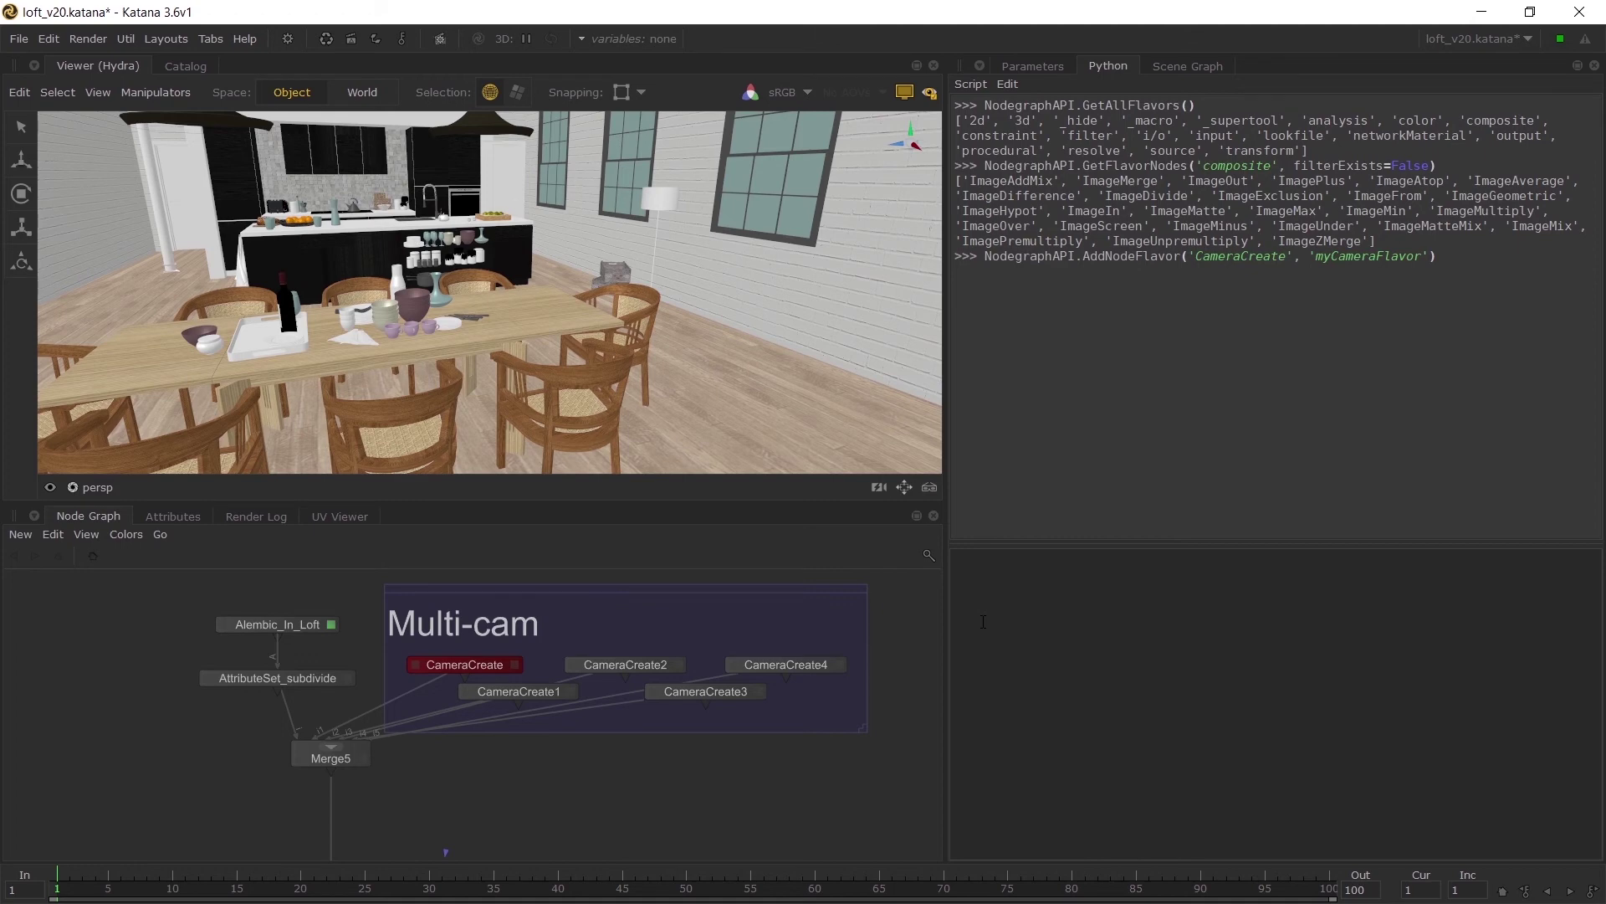
pyautogui.write('print()Nodes')
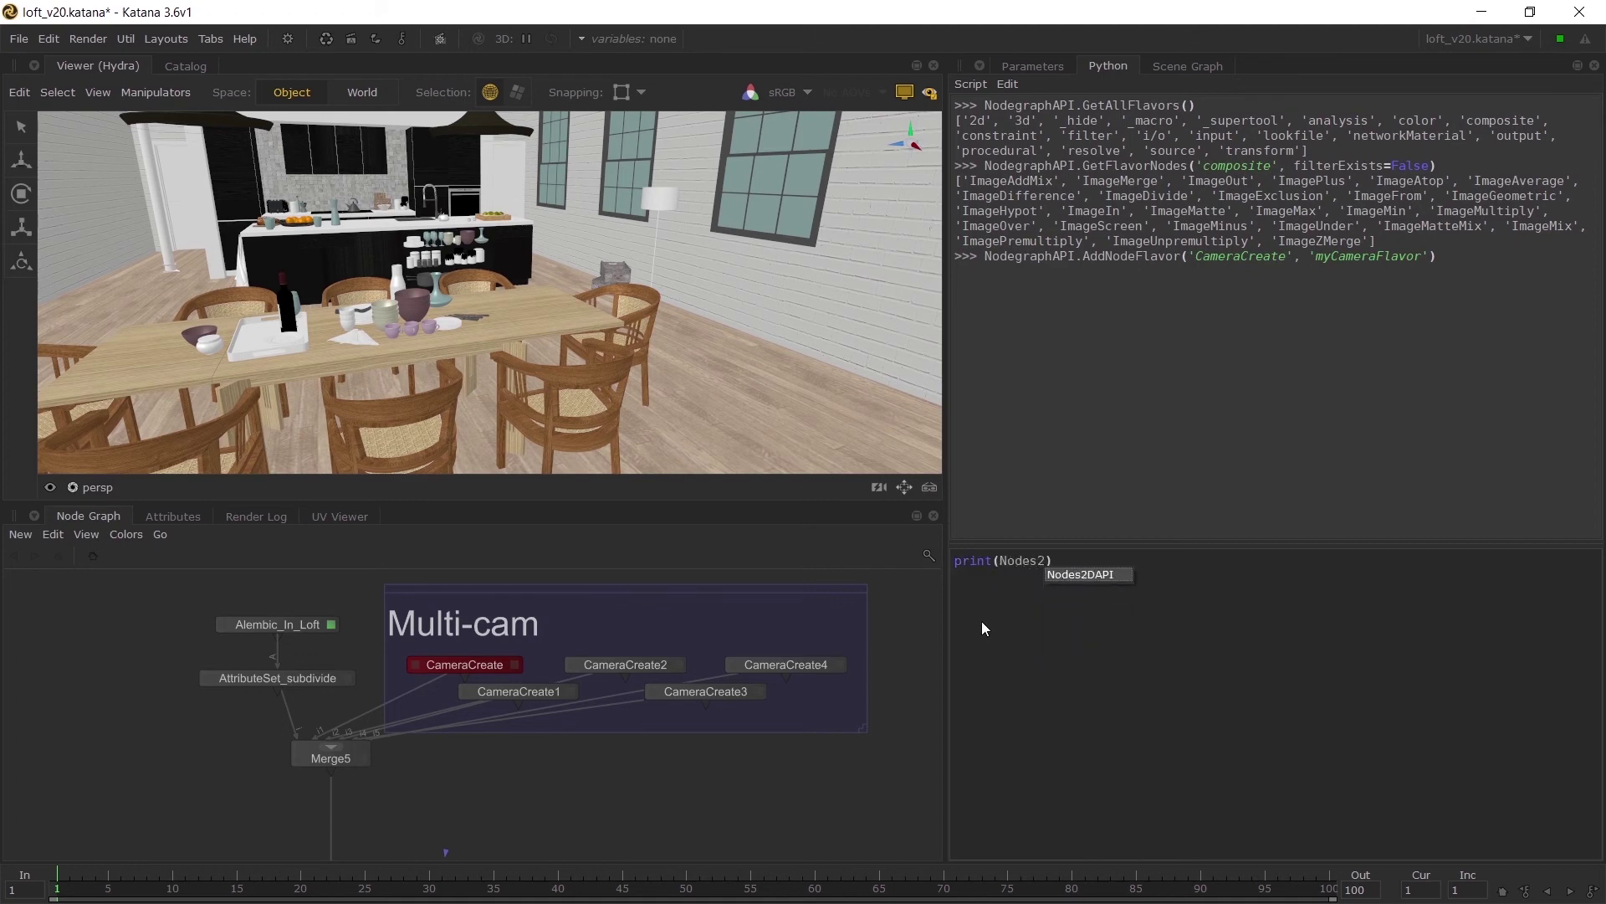
pyautogui.write('2DAPI.NodeCo')
# Step: Run print(Nodes2DAPI.NodeColorDelegate.rules) to show the current flavor colour rules
pyautogui.press('Return')
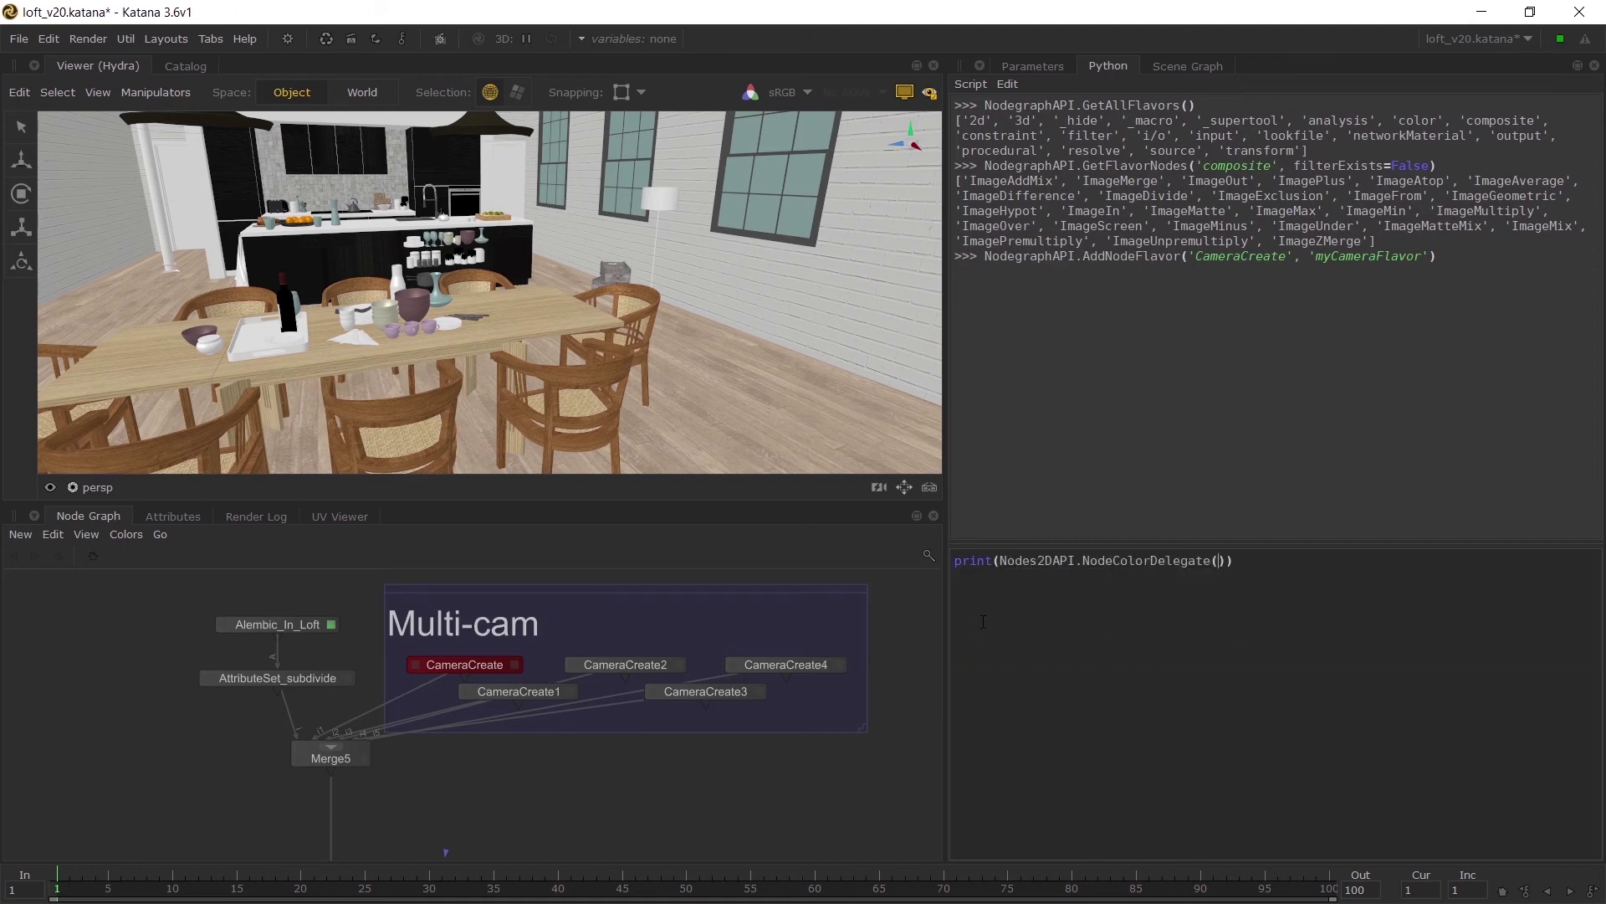
pyautogui.press('BackSpace')
pyautogui.press('BackSpace')
pyautogui.write('.rules')
pyautogui.hotkey('ctrl', 'Return')
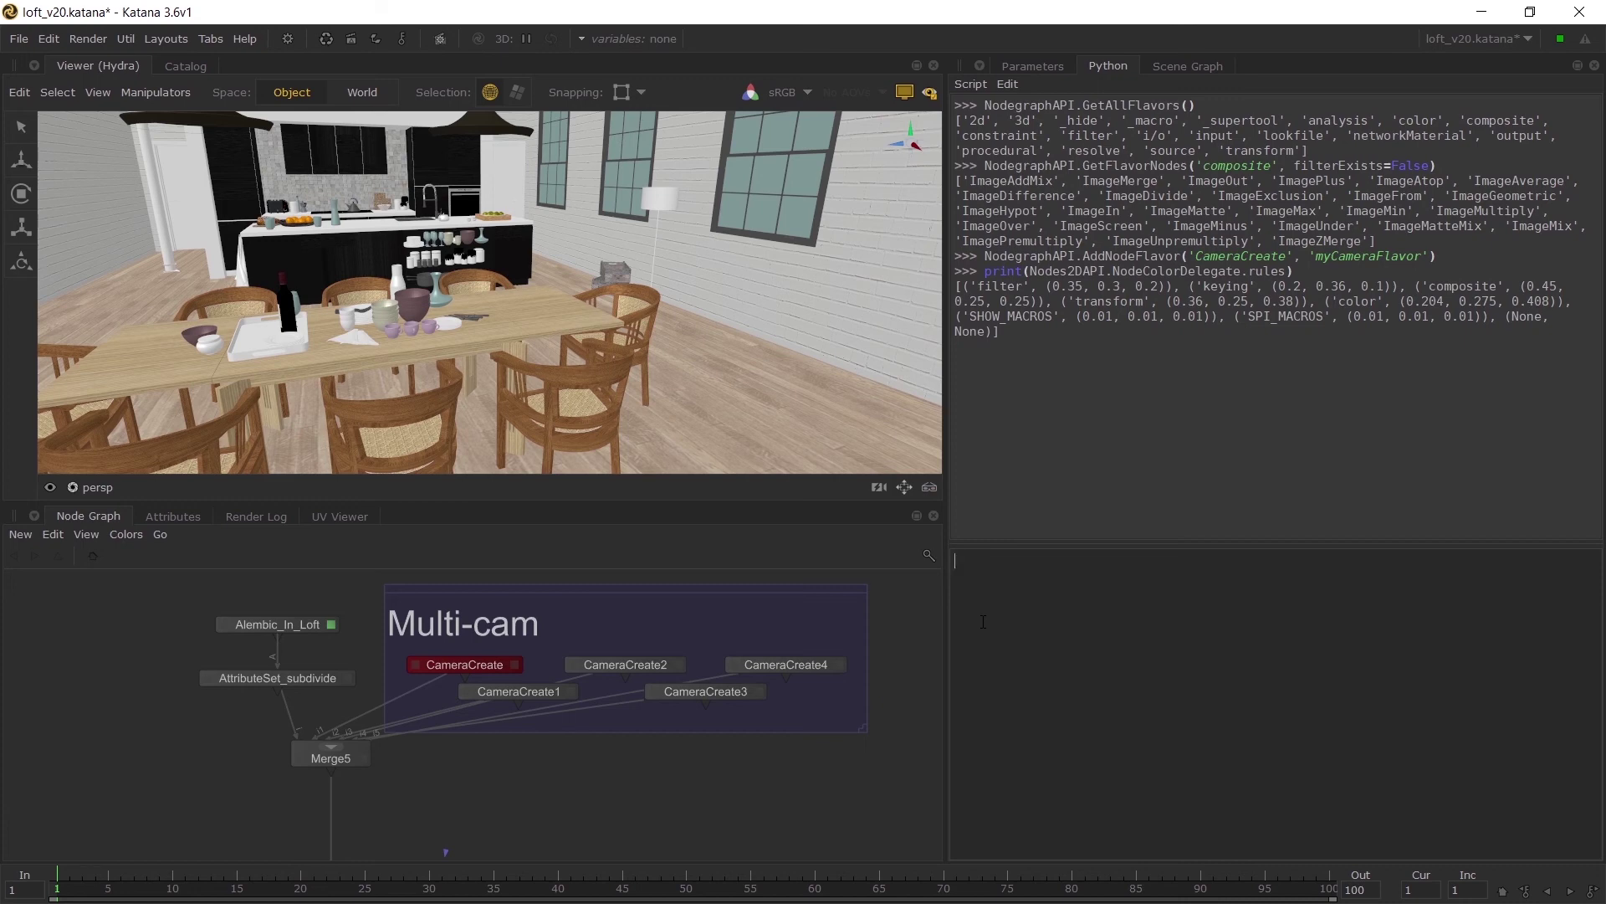
pyautogui.write('Nodes2DAPI.')
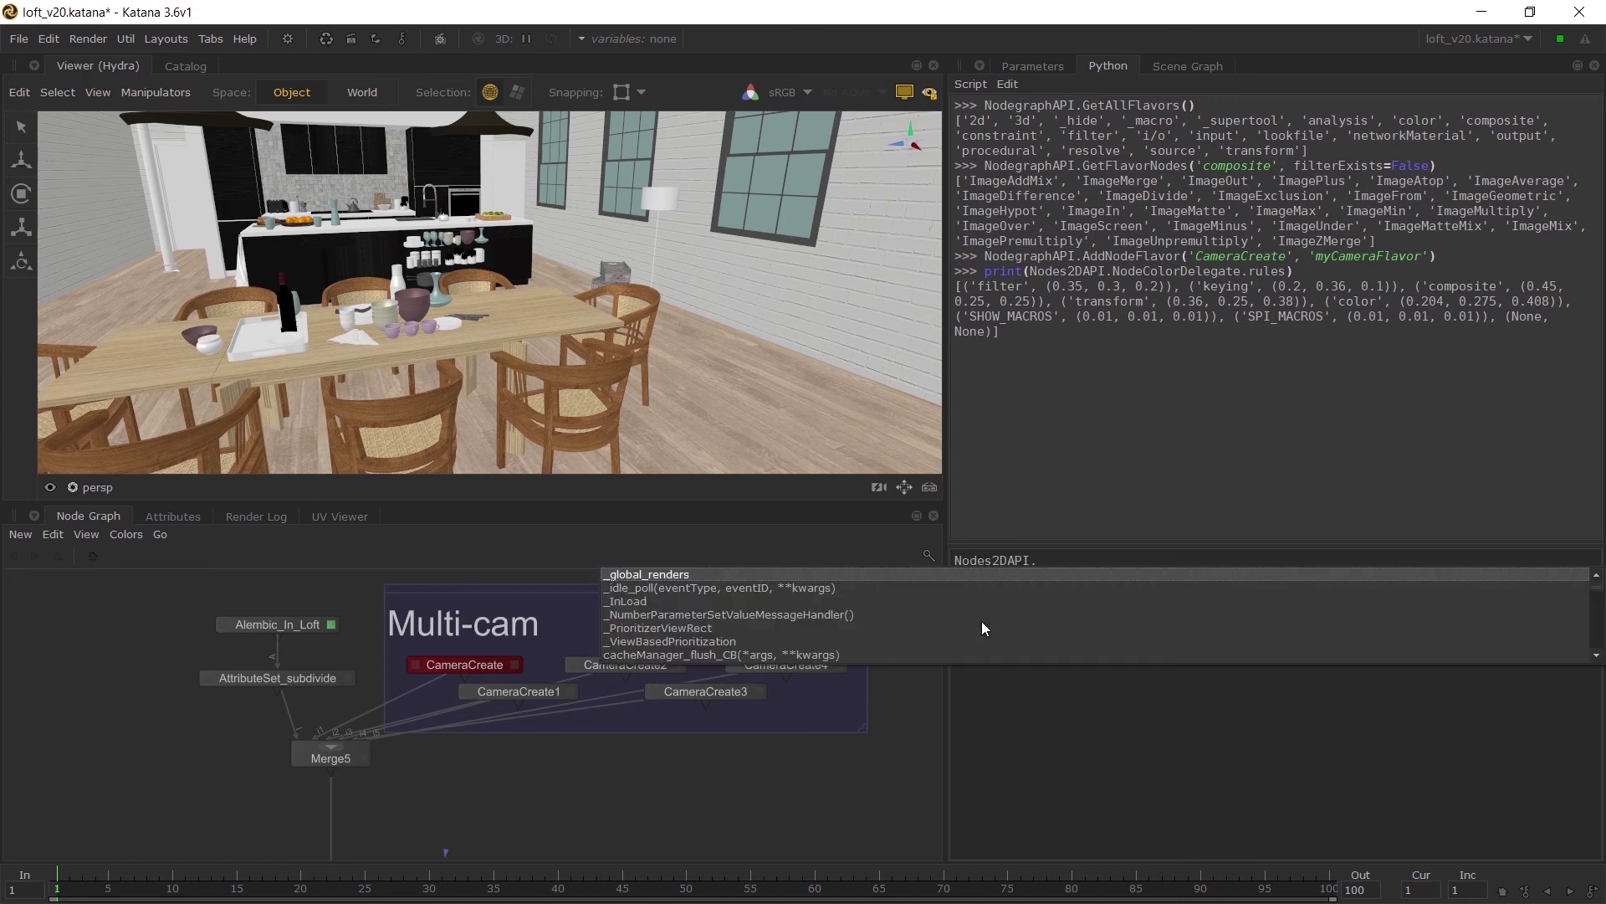
pyautogui.write('NodeColor')
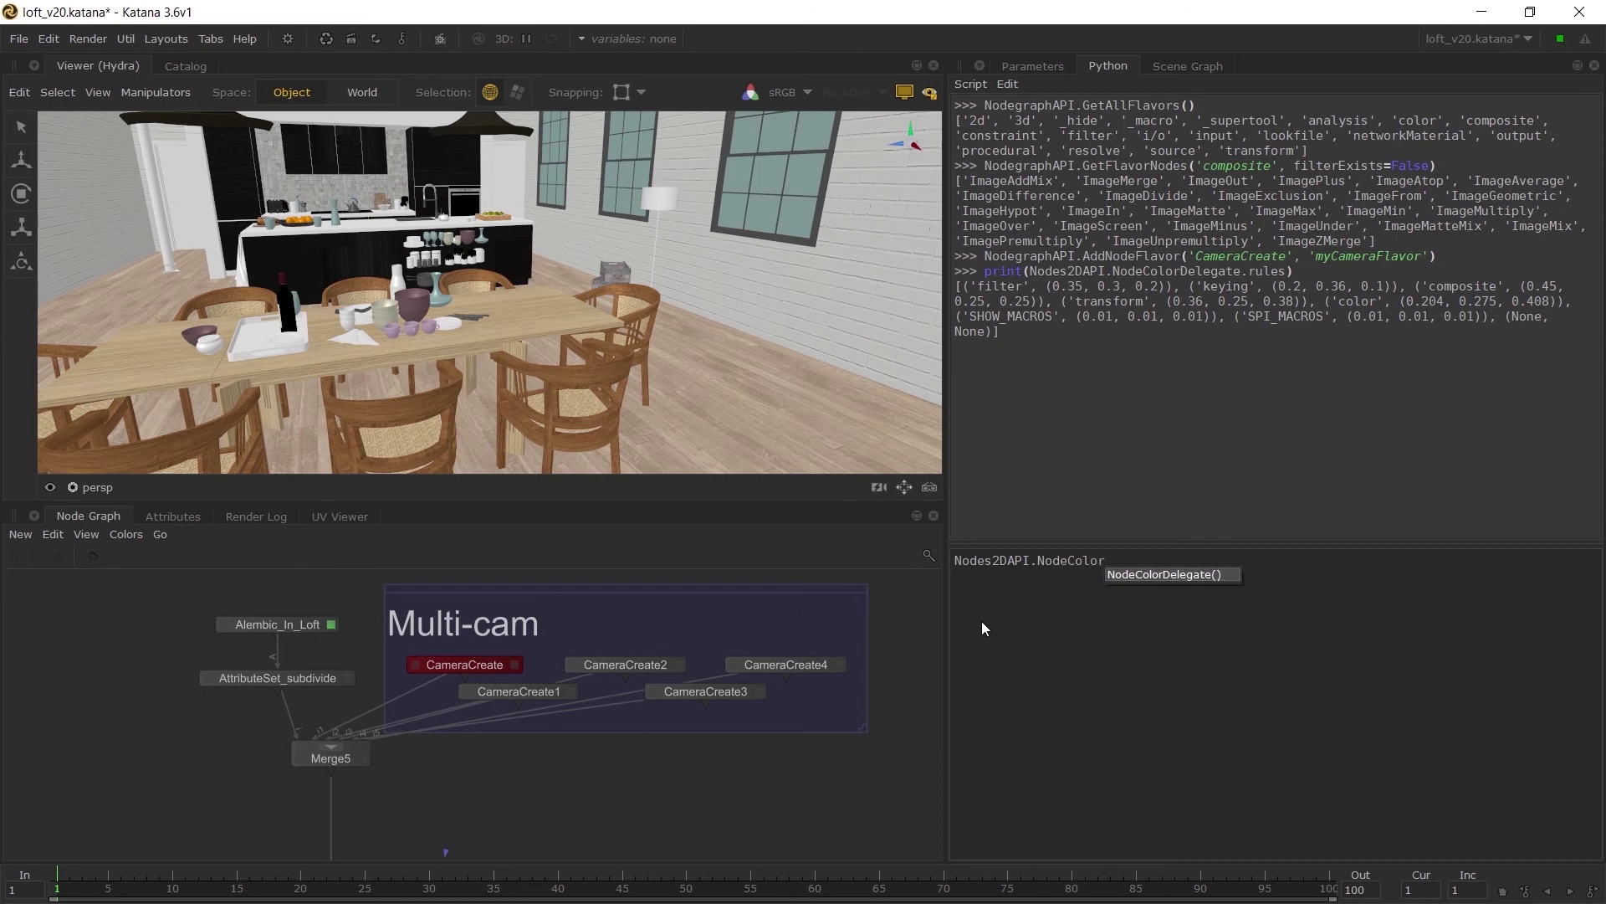
pyautogui.write('Delegate()')
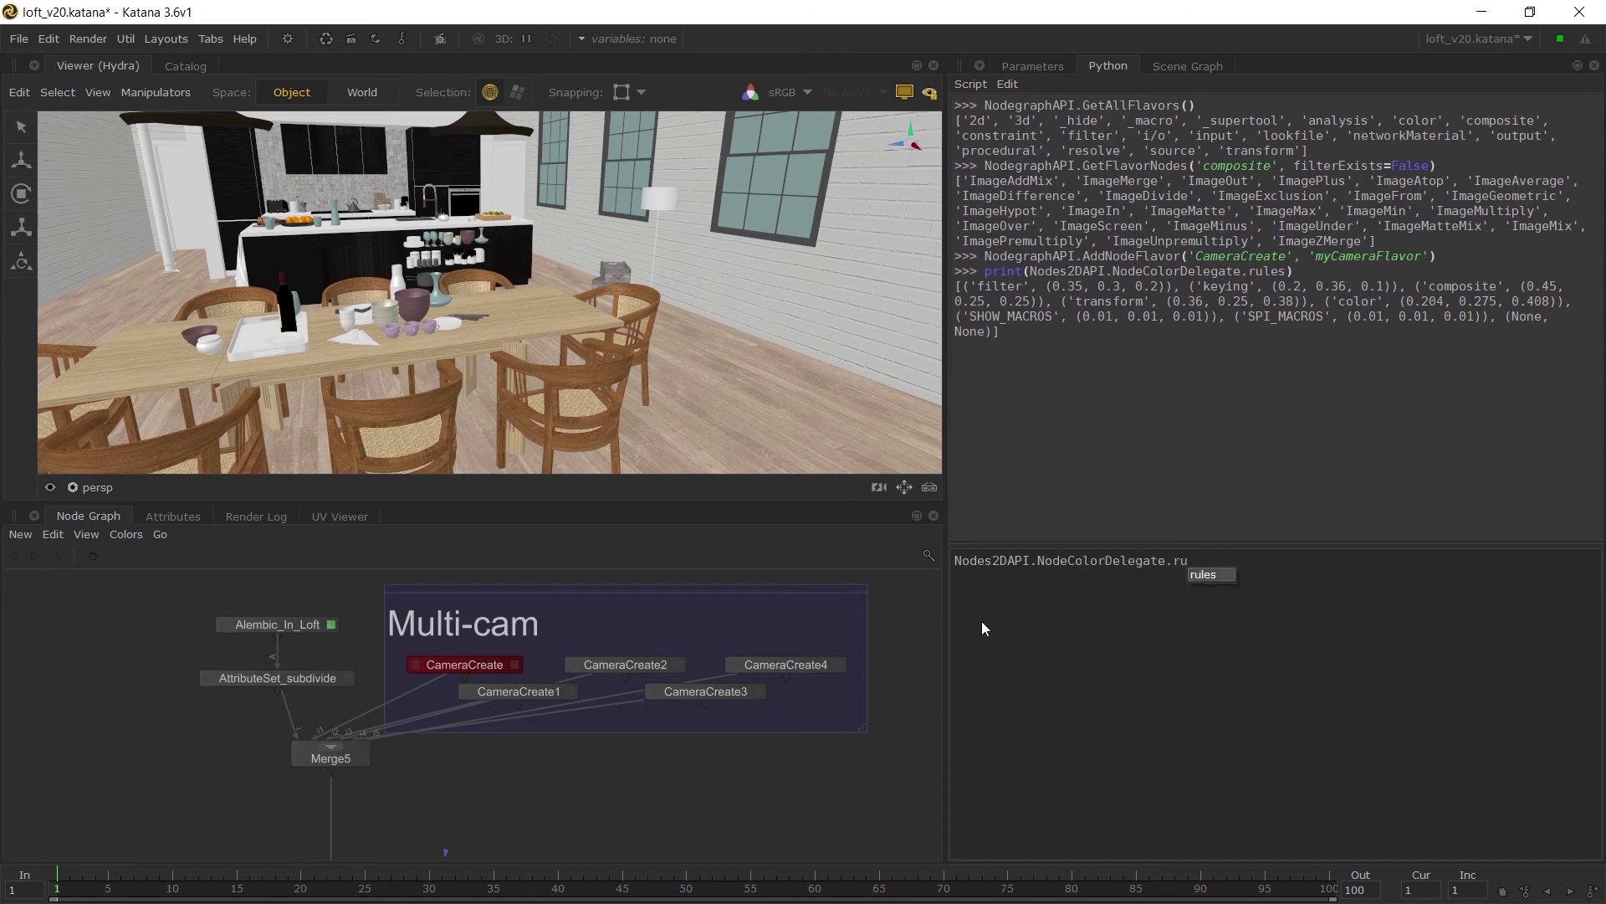
pyautogui.write('les.append')
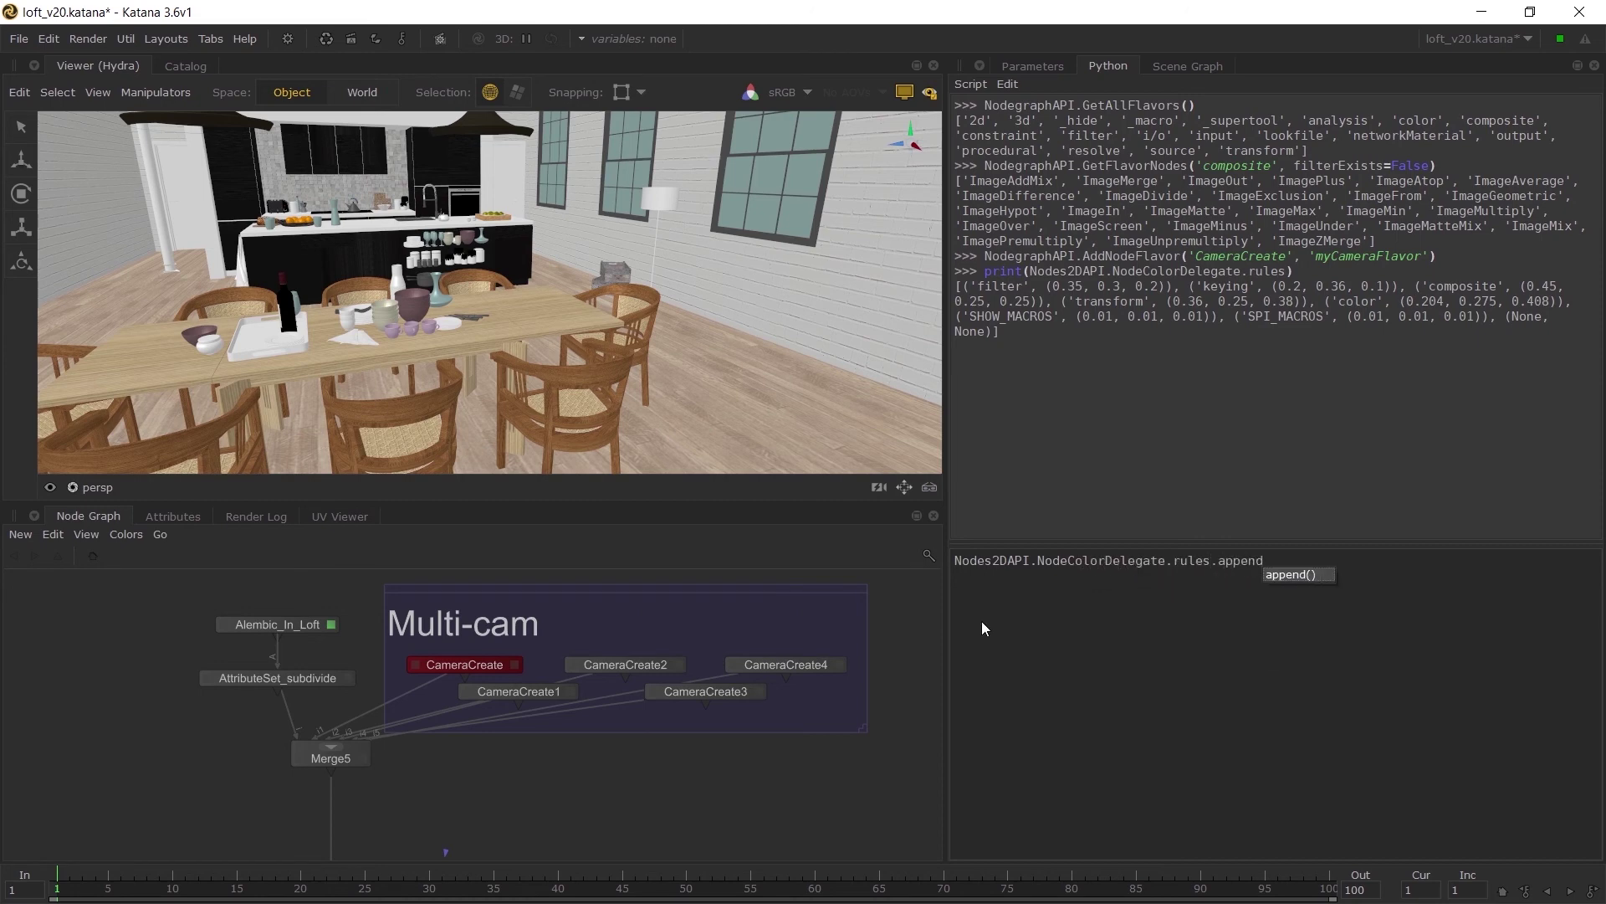
# Step: Append the rule ('myCameraFlavor', (0.4,0,0)) to NodeColorDelegate.rules
pyautogui.press('Tab')
pyautogui.write('(')
pyautogui.write("'myCameraFlavor")
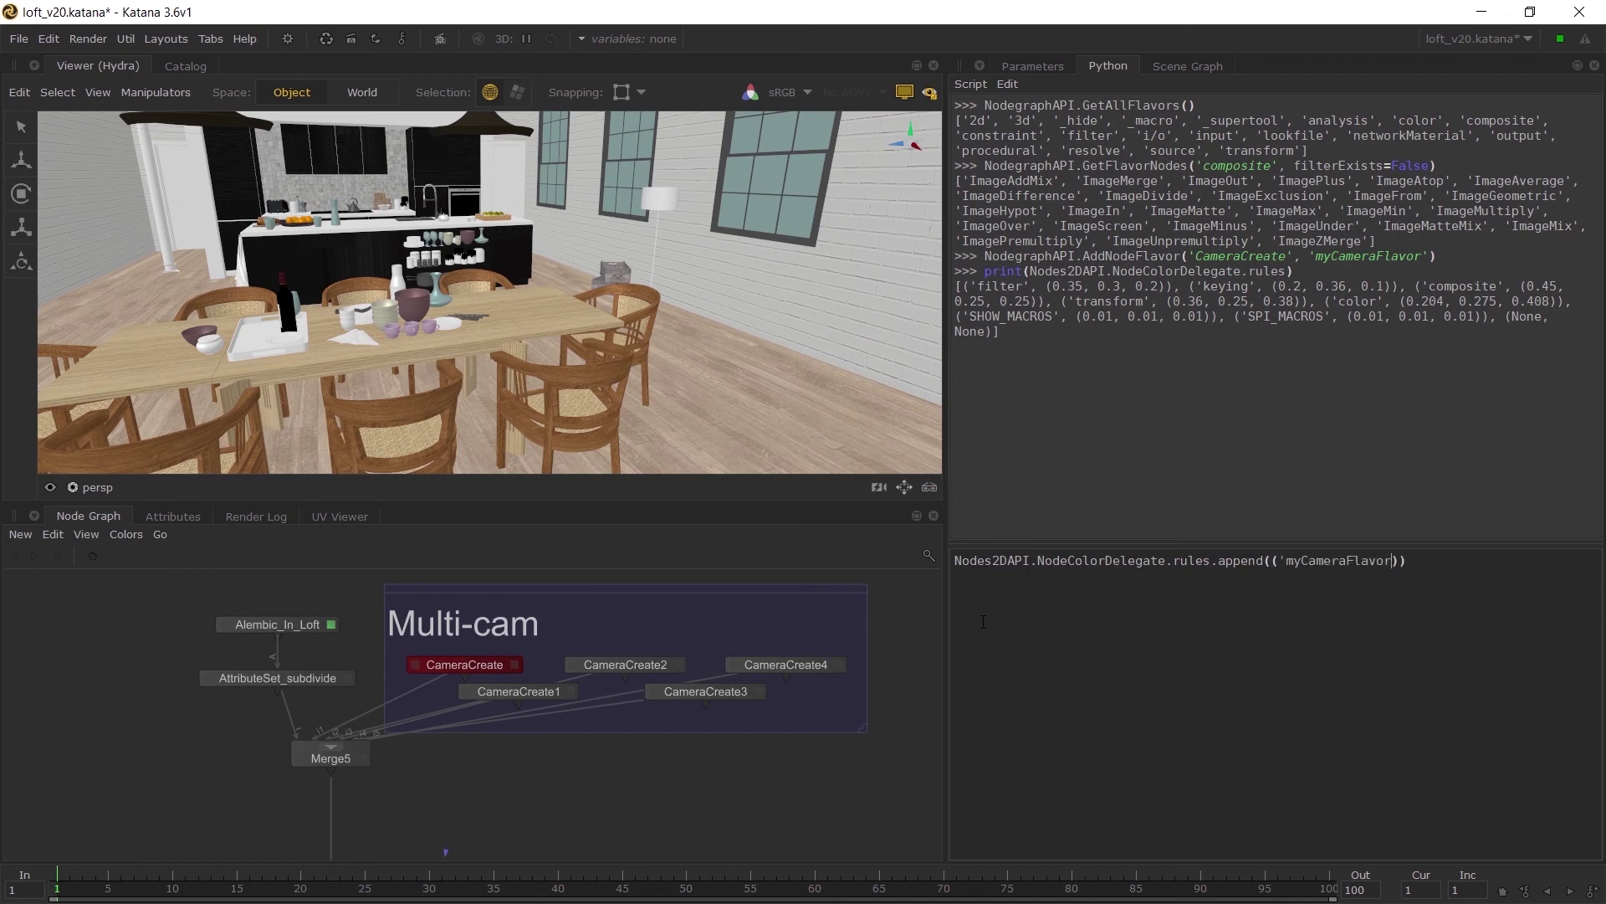
pyautogui.write("', (")
pyautogui.write('-')
pyautogui.write('0.4,0,0')
pyautogui.hotkey('ctrl', 'Return')
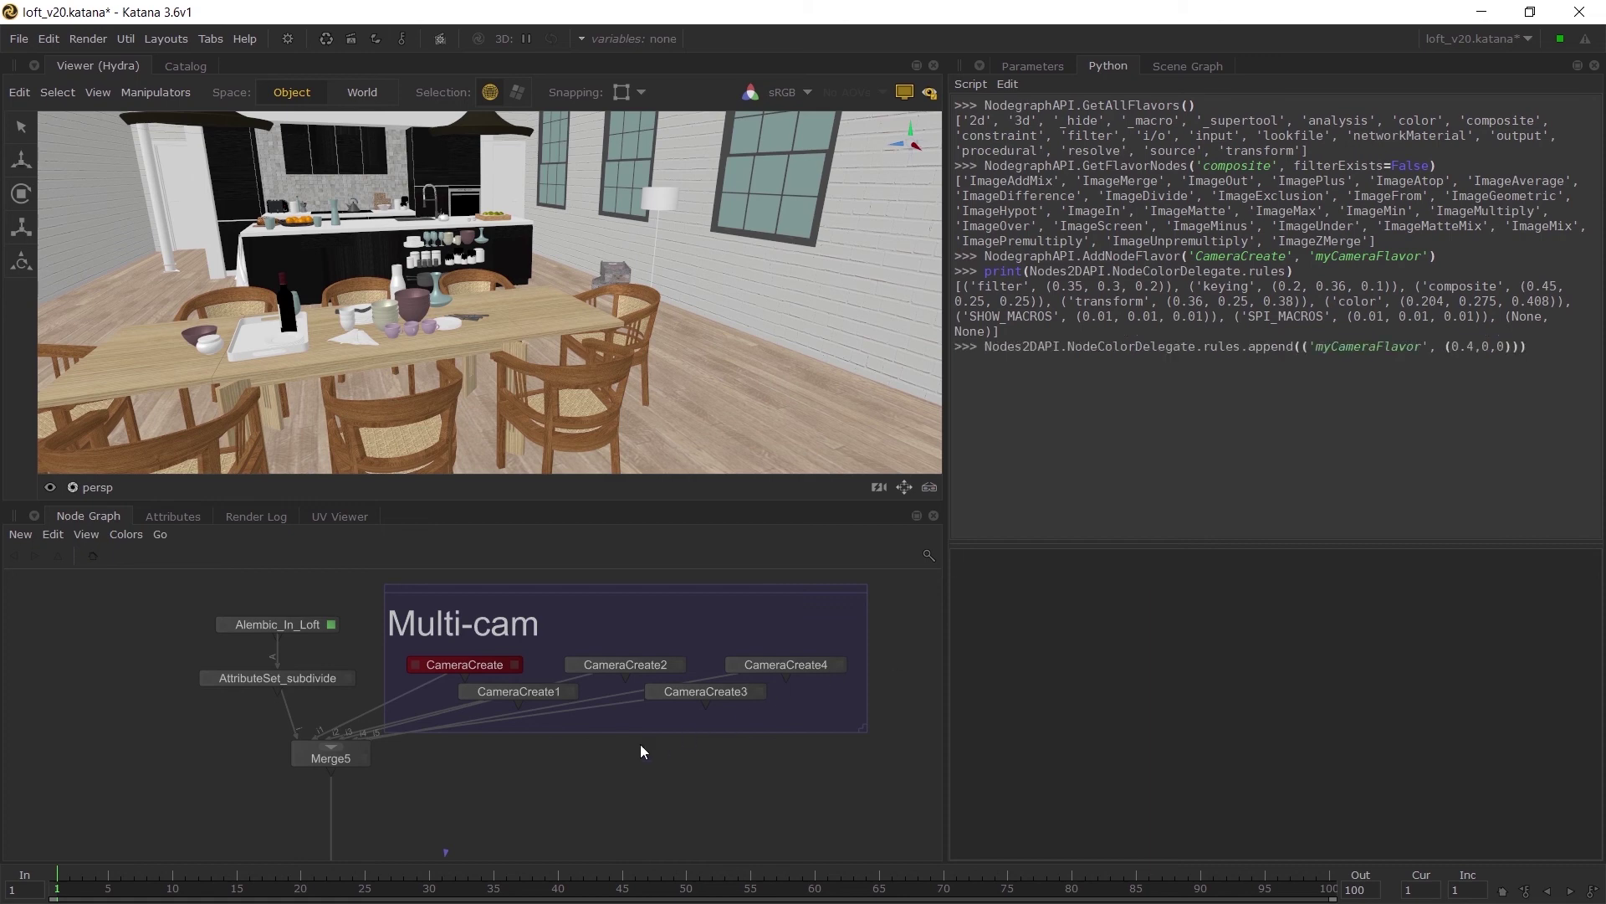
# Step: Create a new CameraCreate5 node and place it below the Multi-cam group
pyautogui.press('Tab')
pyautogui.write('camera')
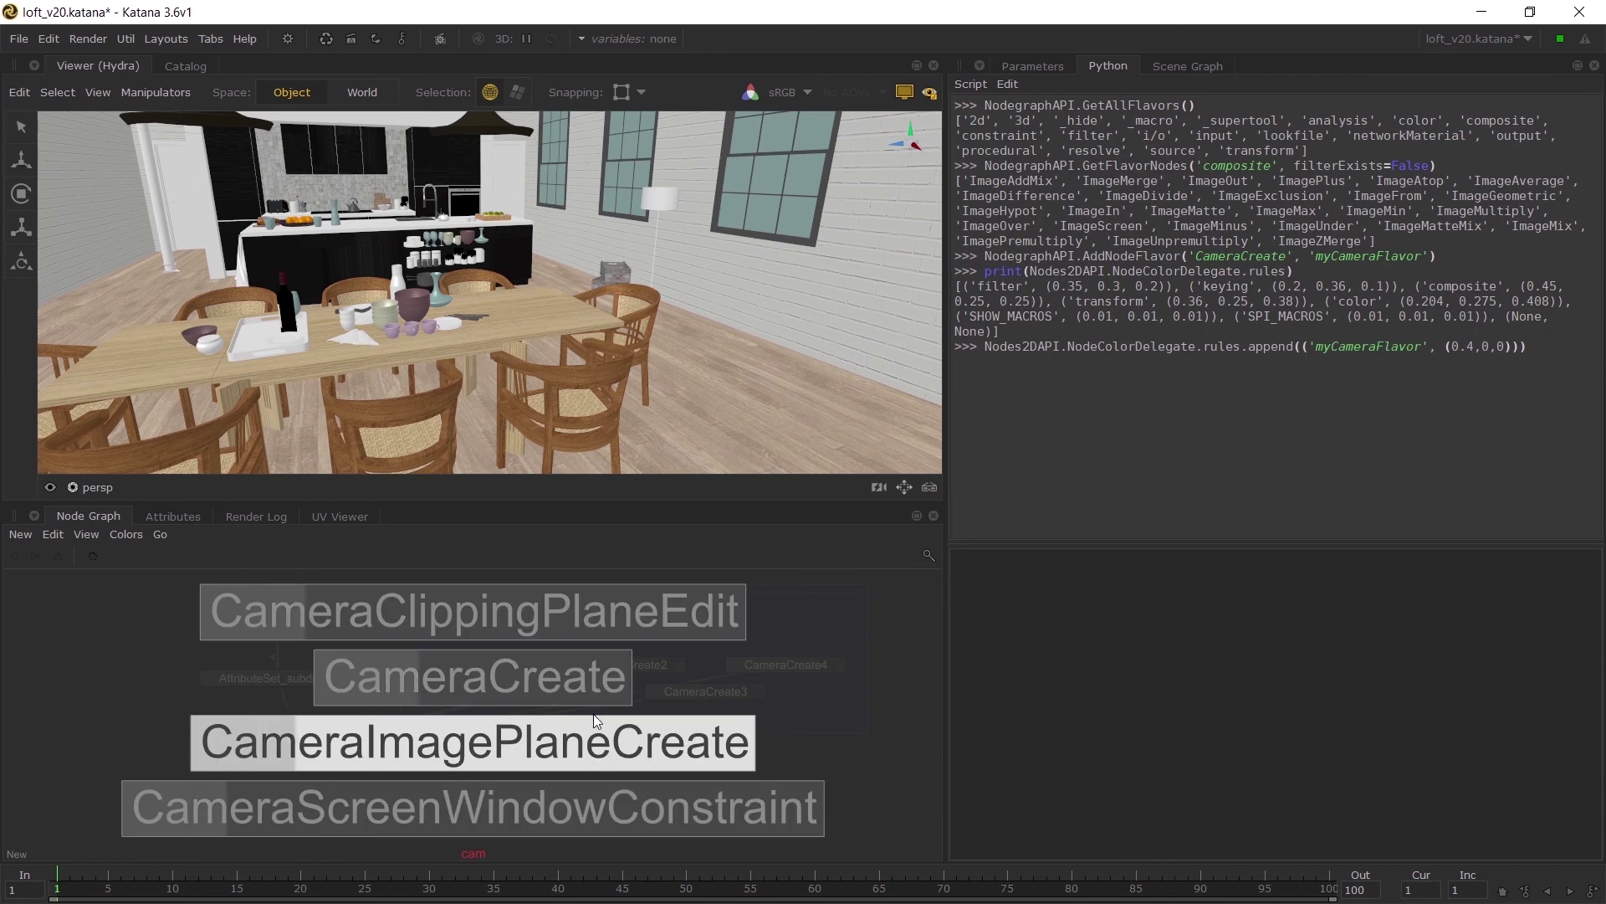
pyautogui.click(596, 674)
pyautogui.click(667, 811)
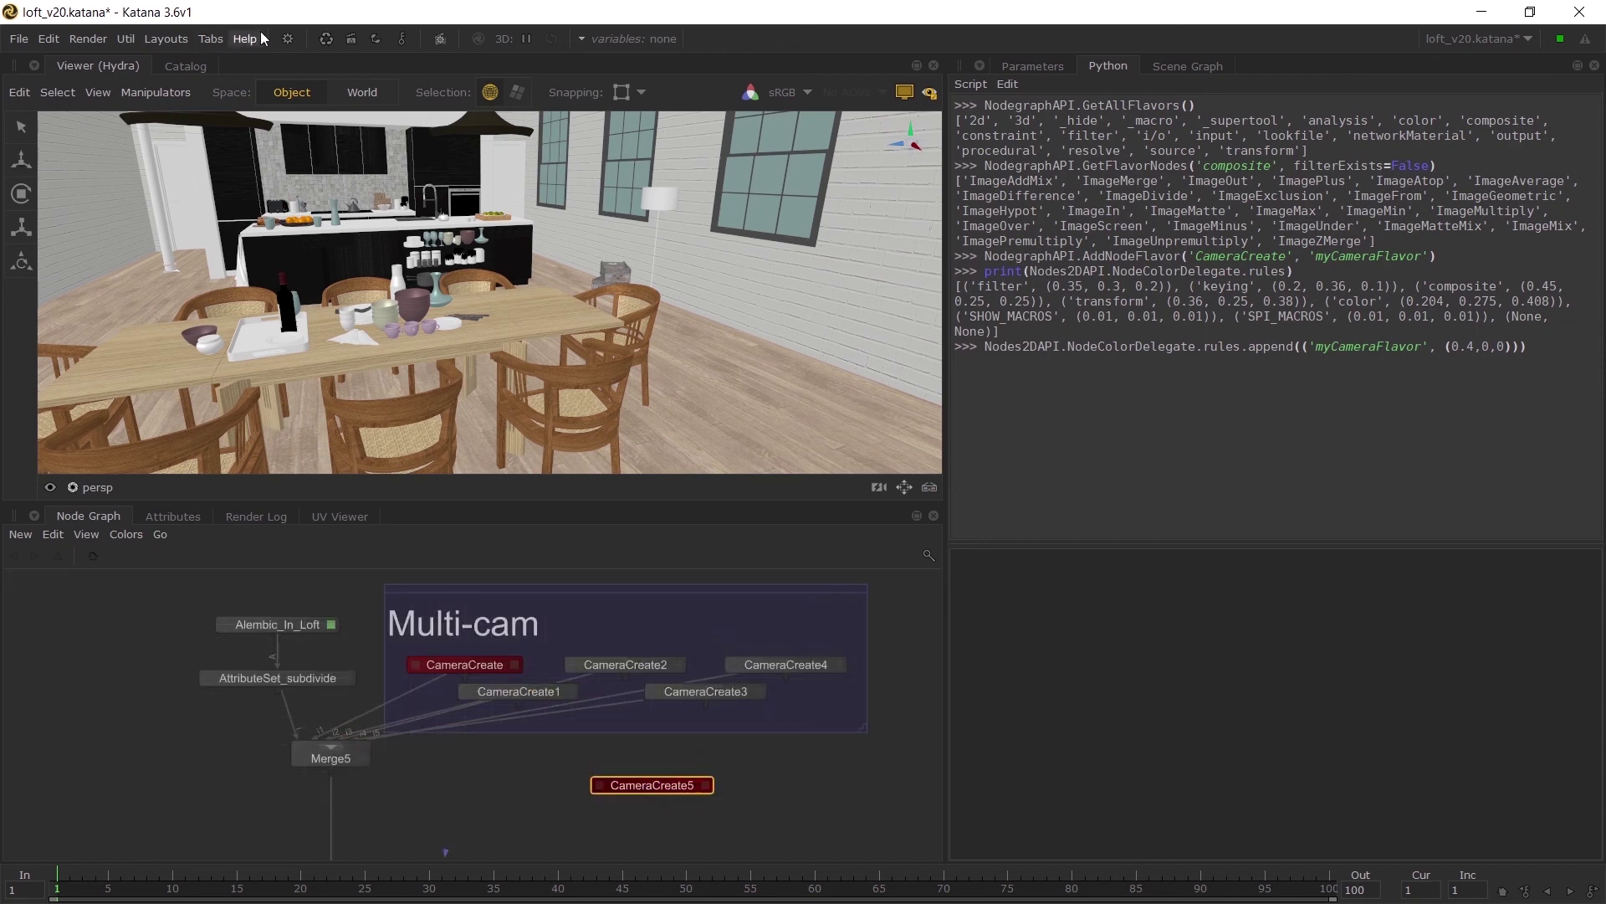
# Step: Run the Color Nodes shelf script so CameraCreate1–5 all turn dark red
pyautogui.click(287, 38)
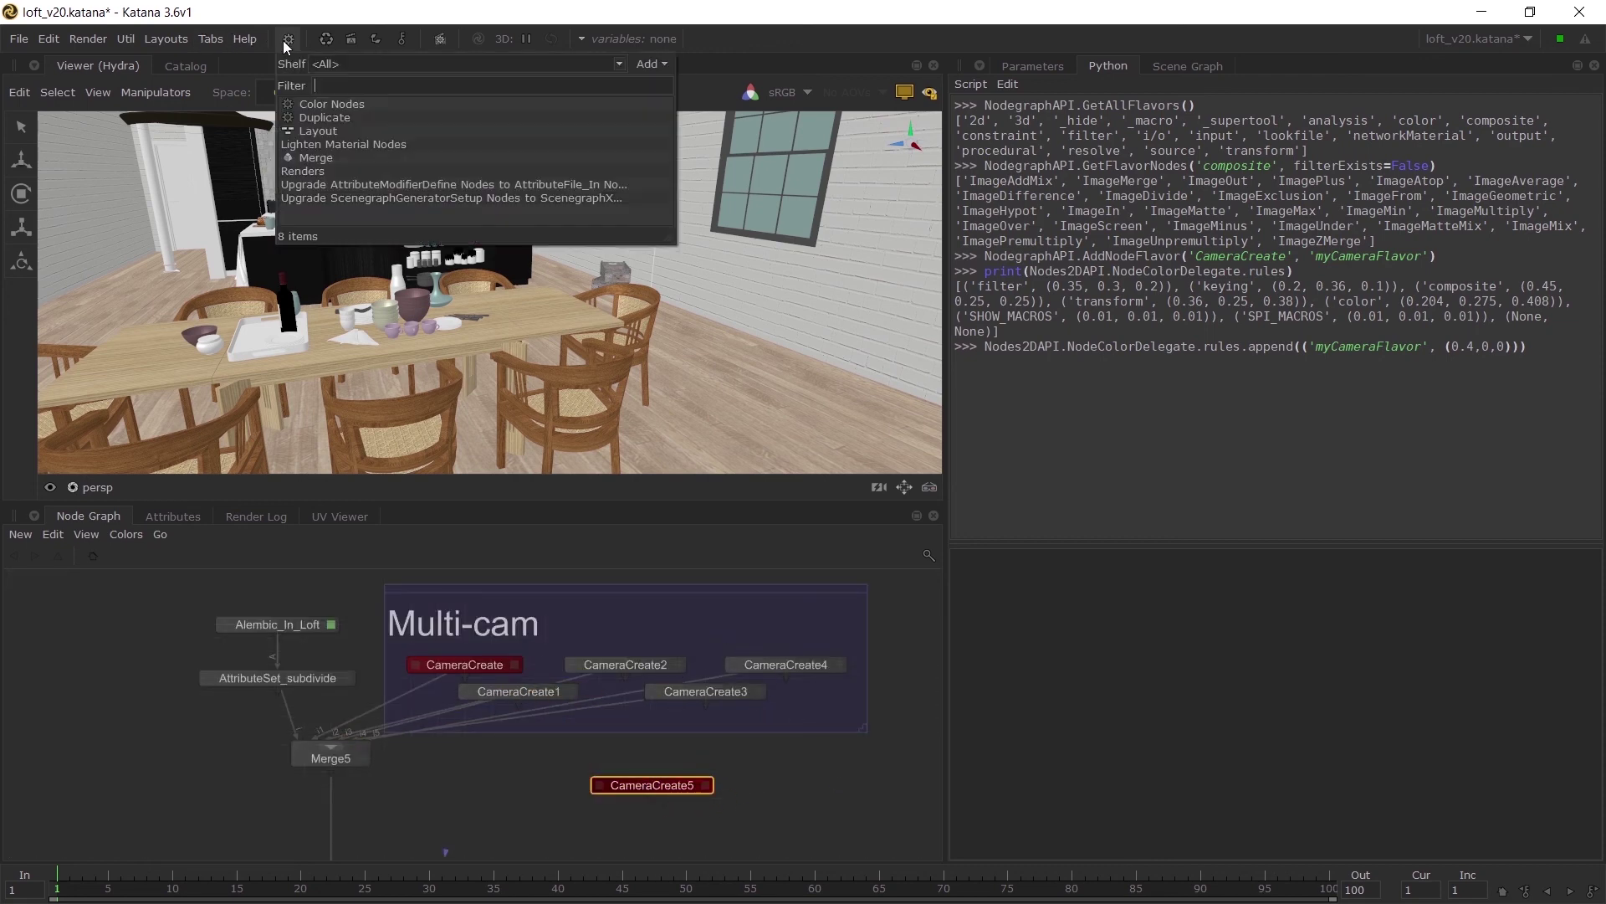
pyautogui.click(333, 107)
pyautogui.click(875, 633)
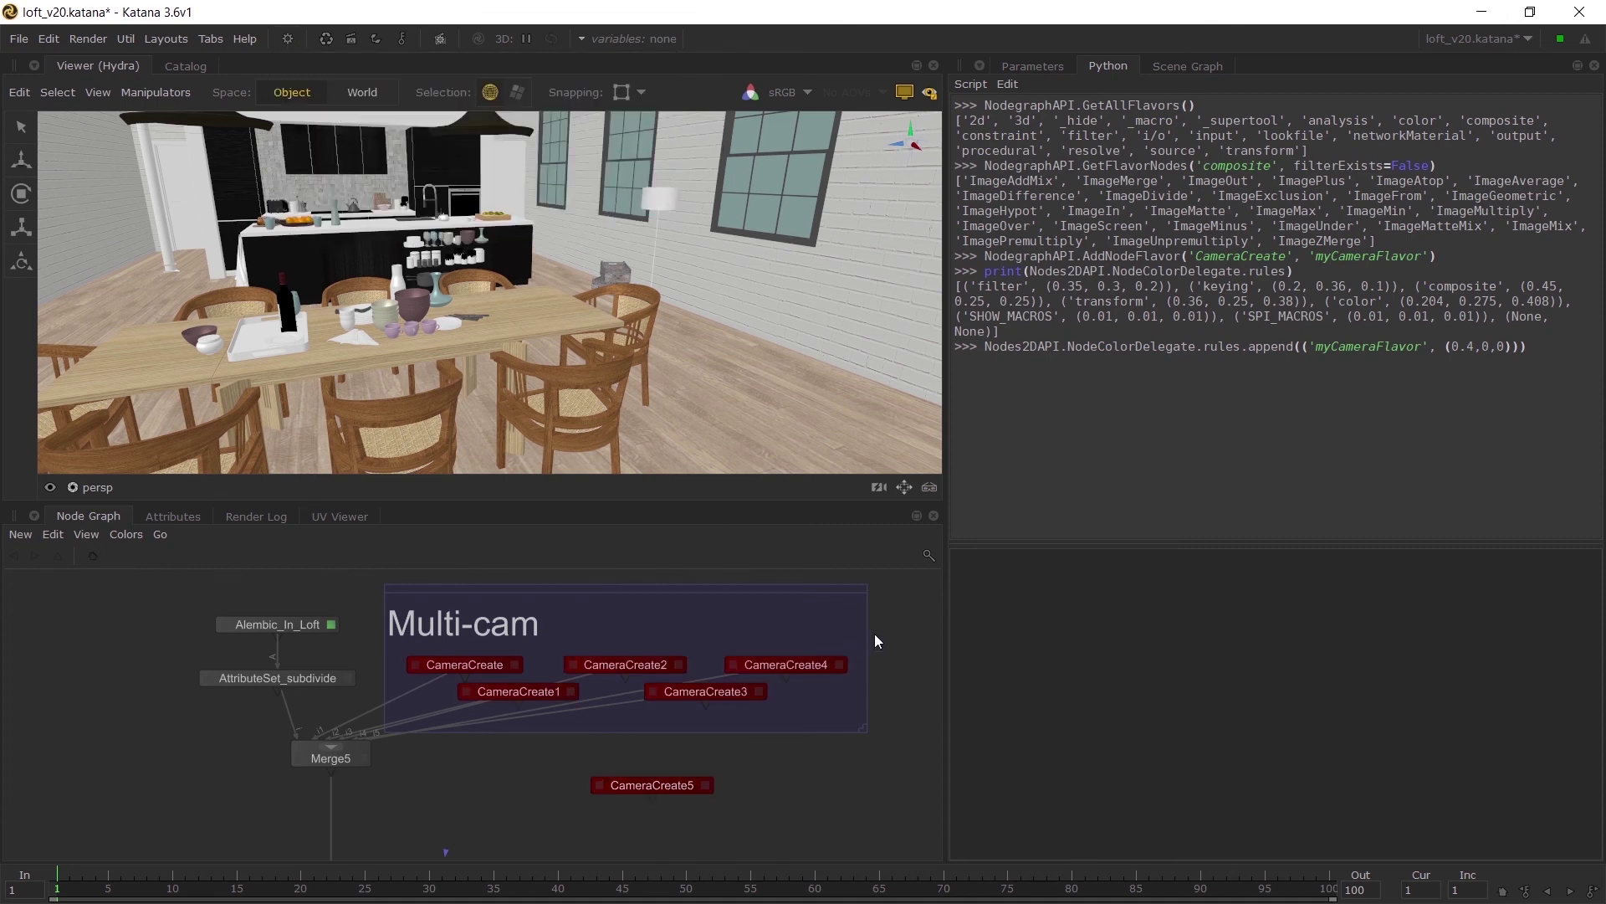